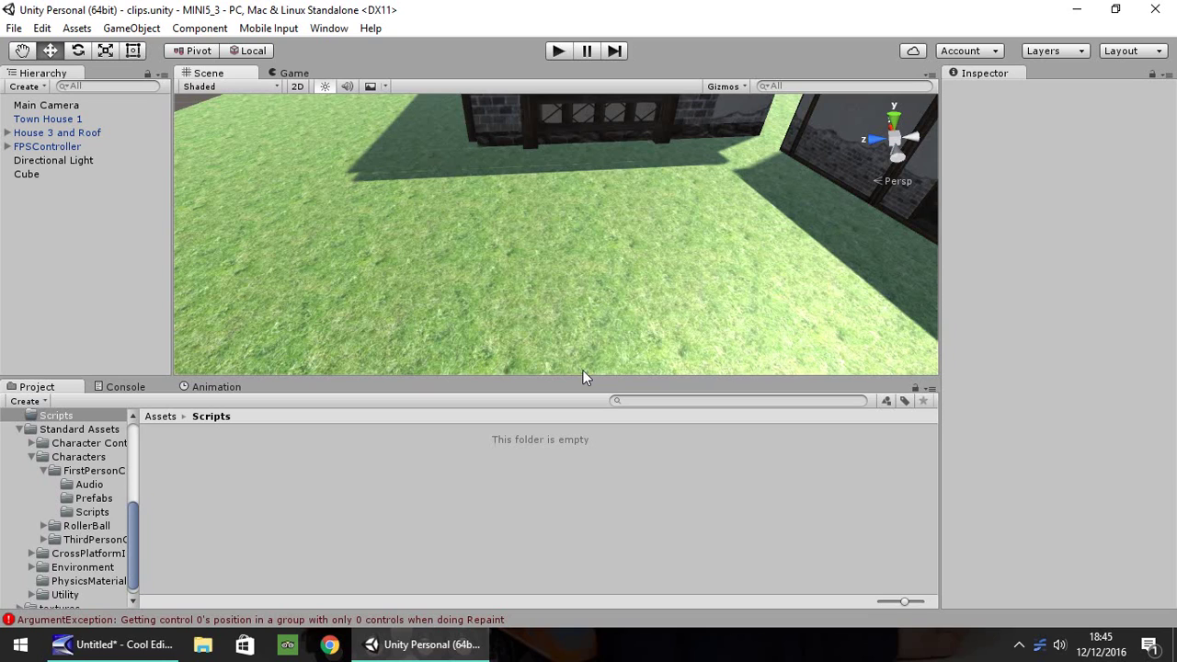
Step: Play-test the scene, walking the player into the house wall, then stop the game
left_click(557, 51)
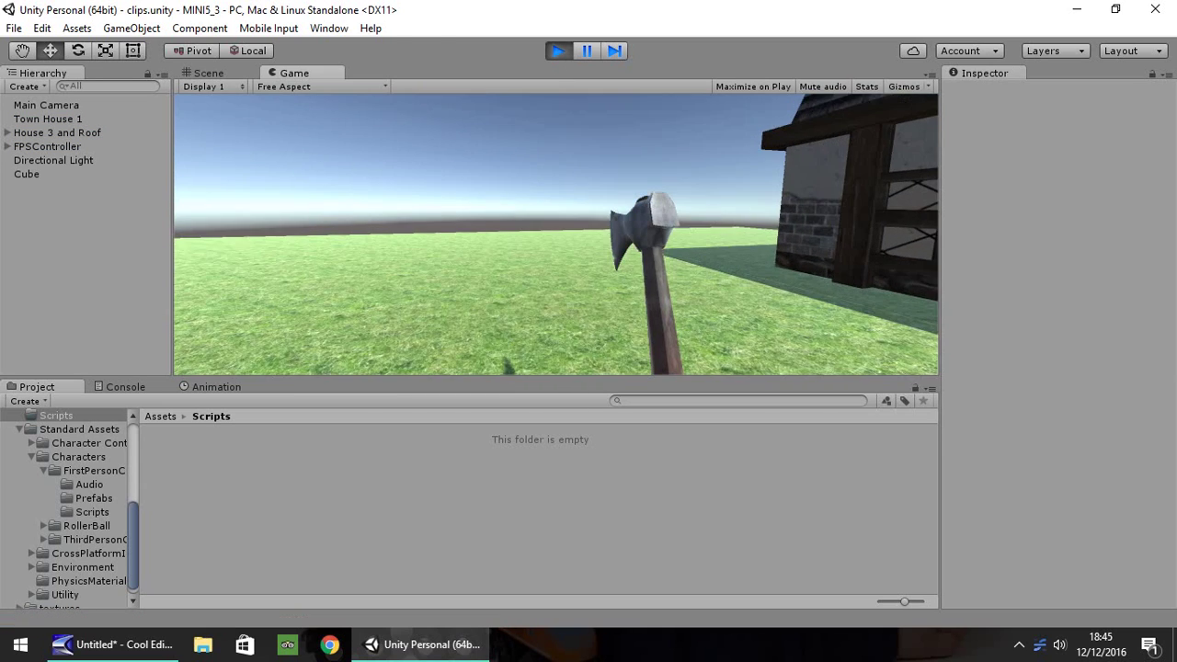
key("w")
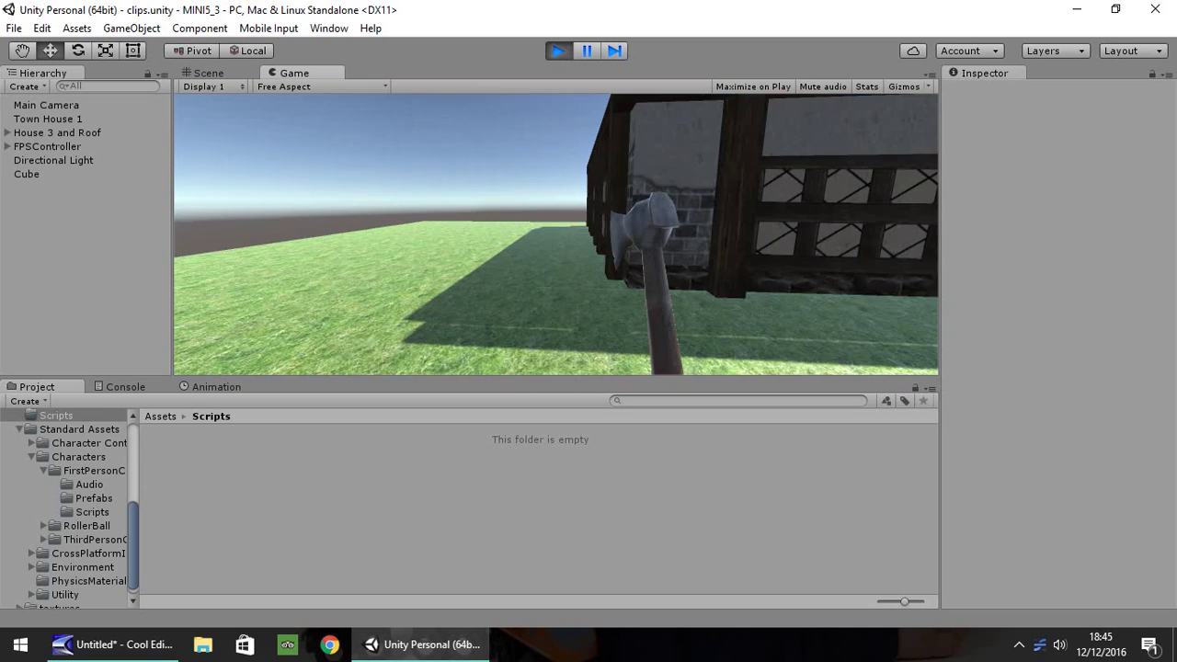
key("w")
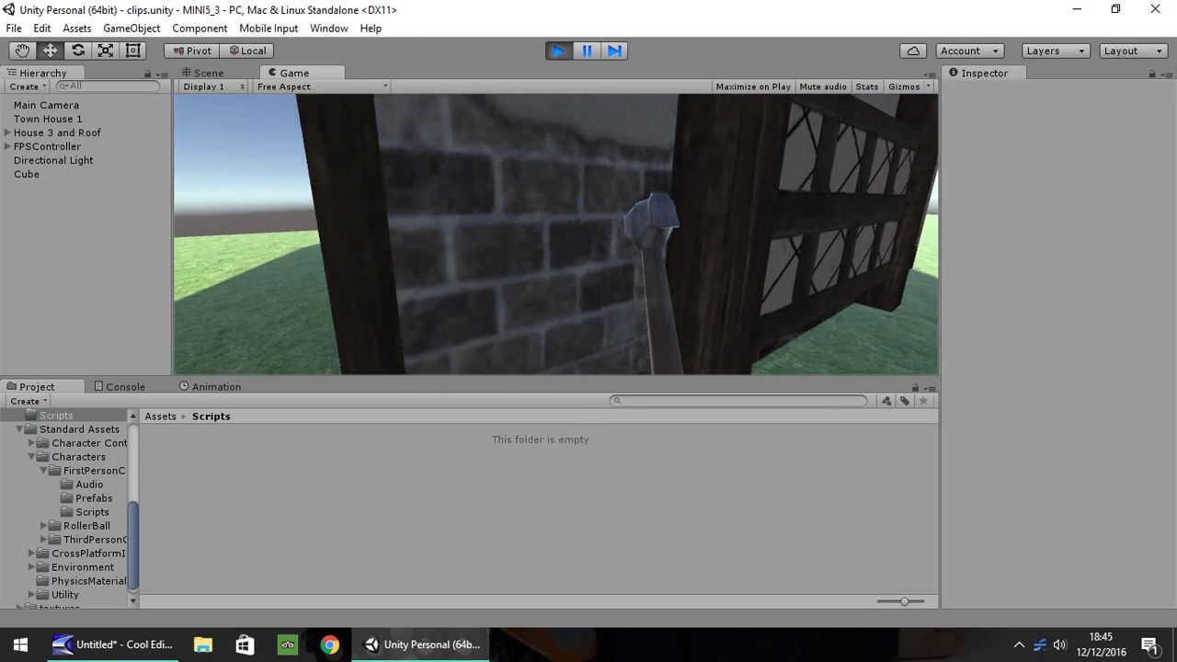
key("a")
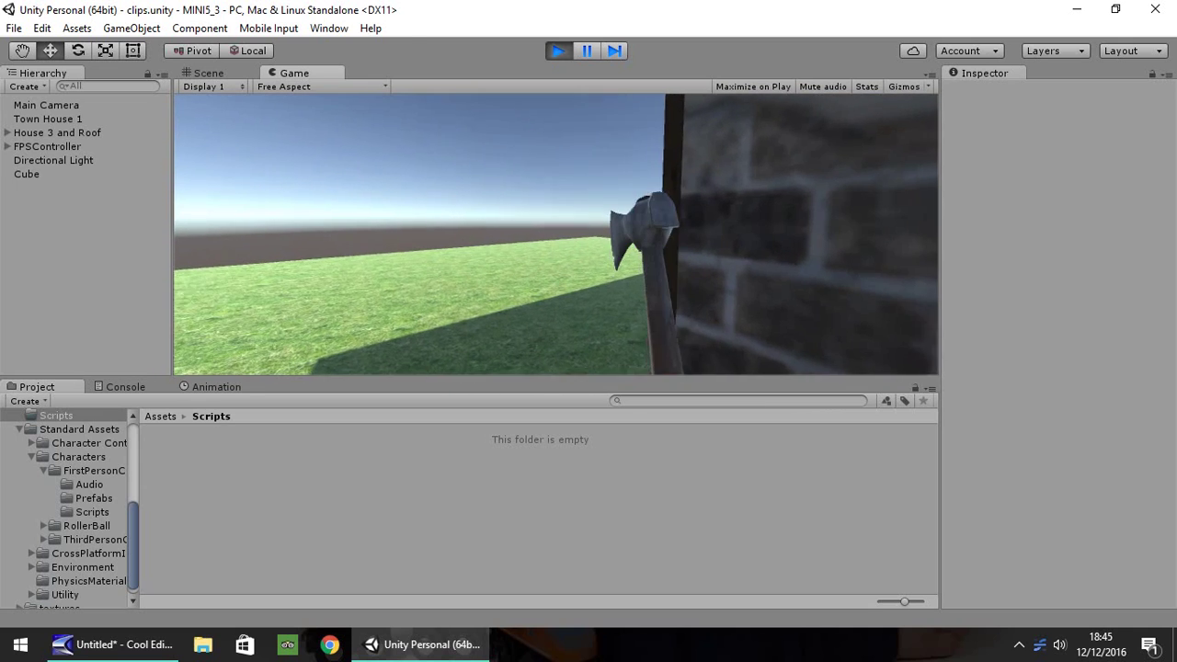
key("w")
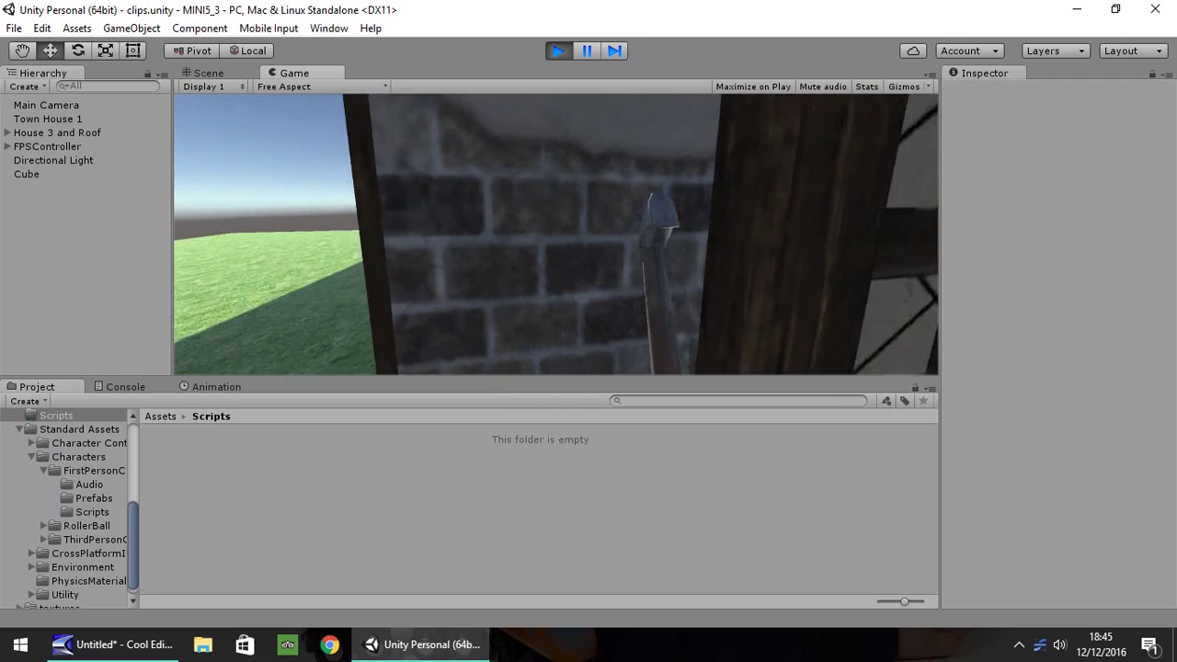
key("d")
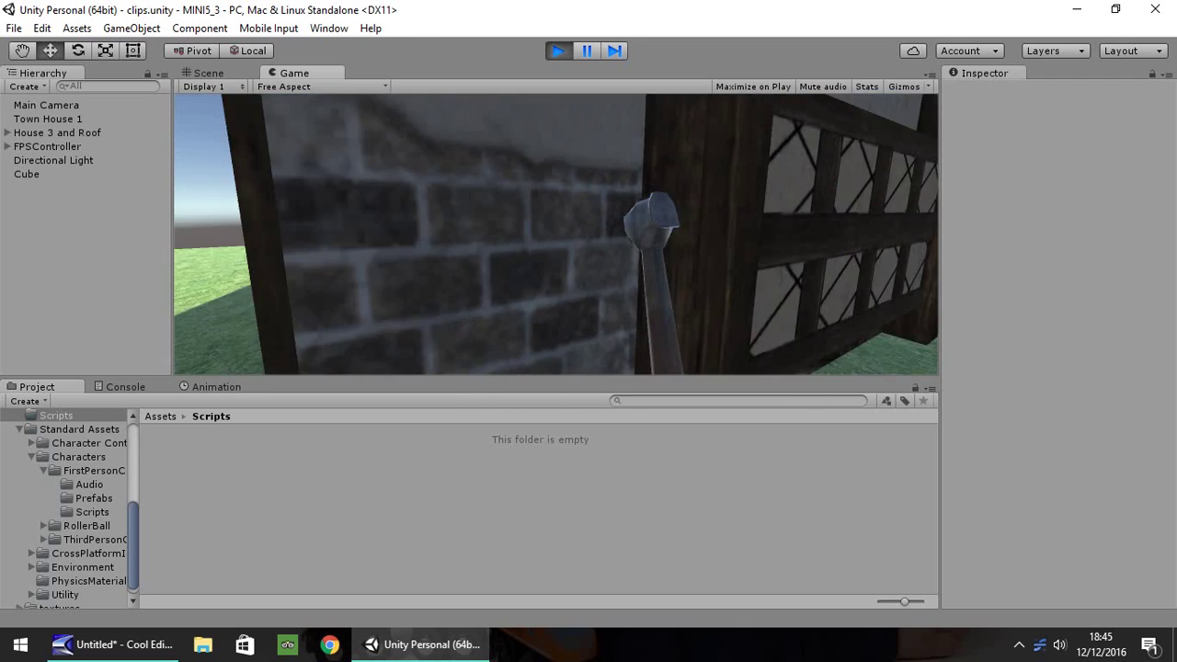
key("a")
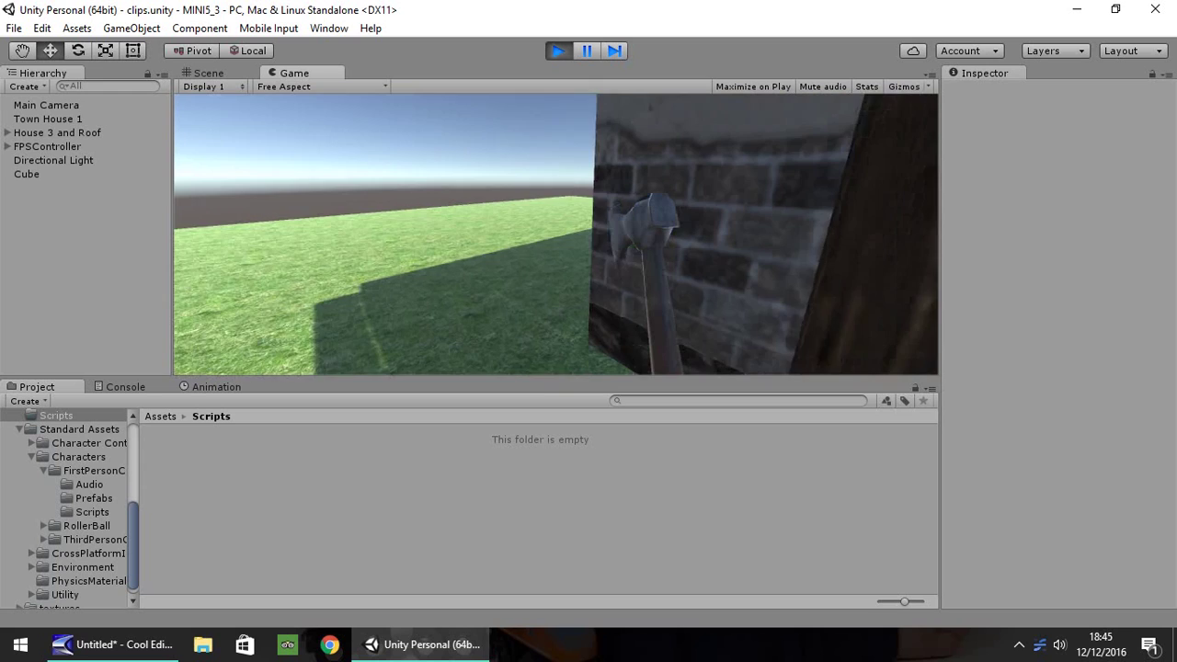
key("a")
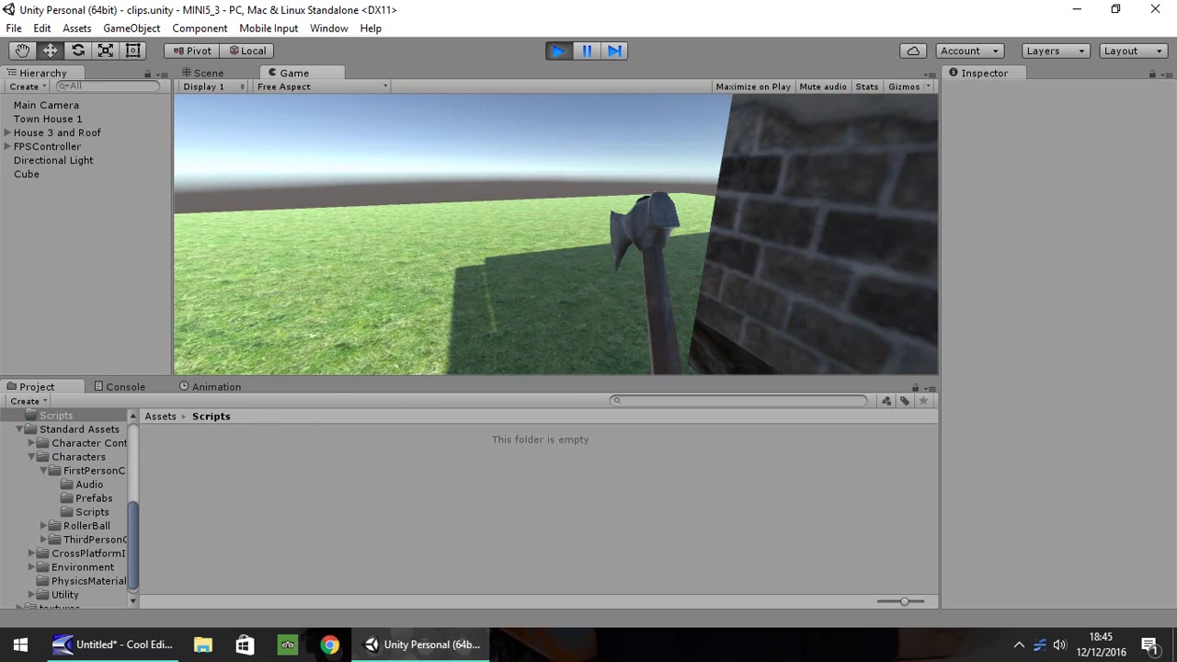
key("Escape")
key("ctrl+p")
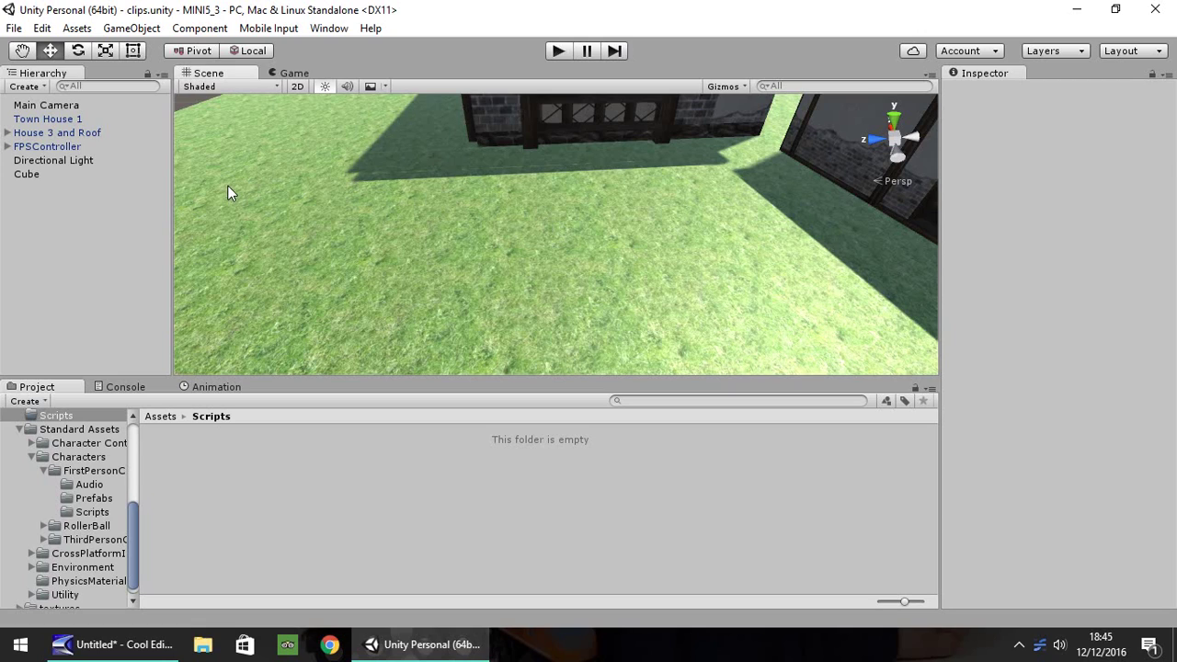
Step: Select the axe under FPSController and name User Layer 10 WEAPON
left_click(9, 146)
left_click(66, 175)
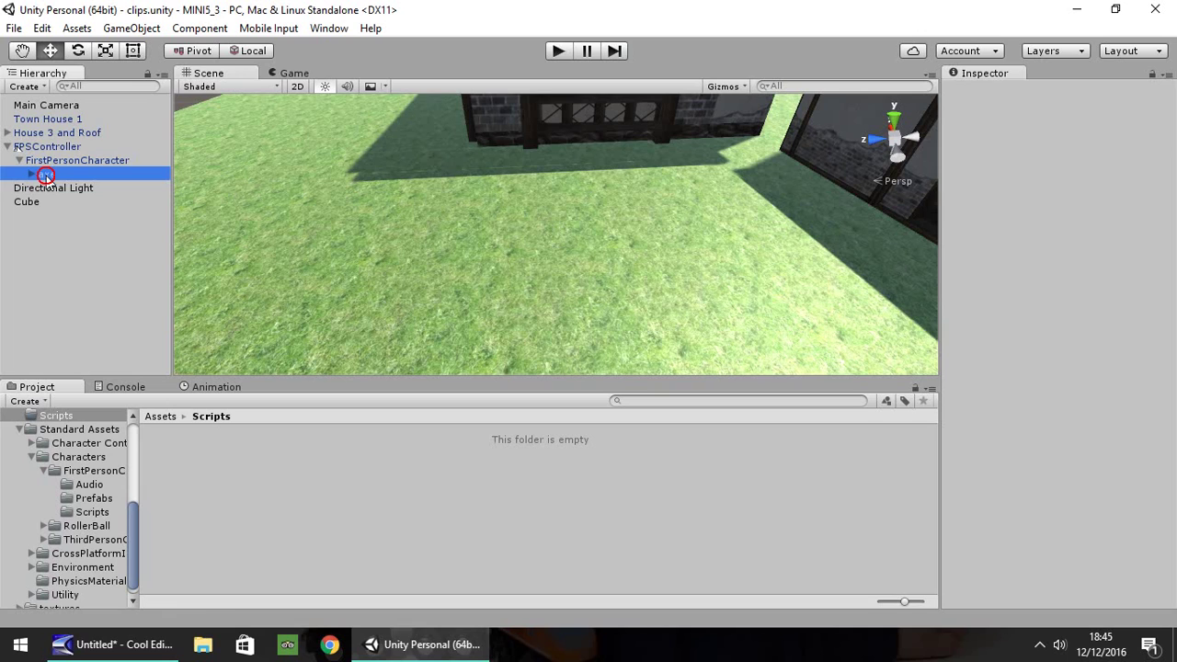
double_click(55, 173)
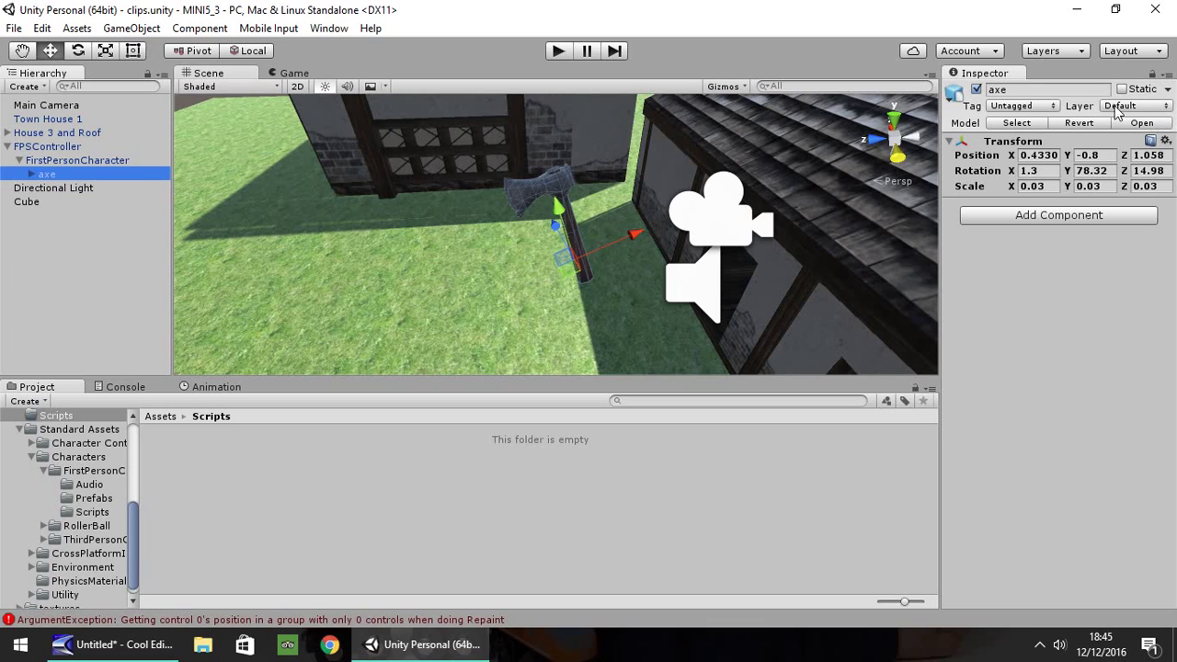
left_click(1151, 109)
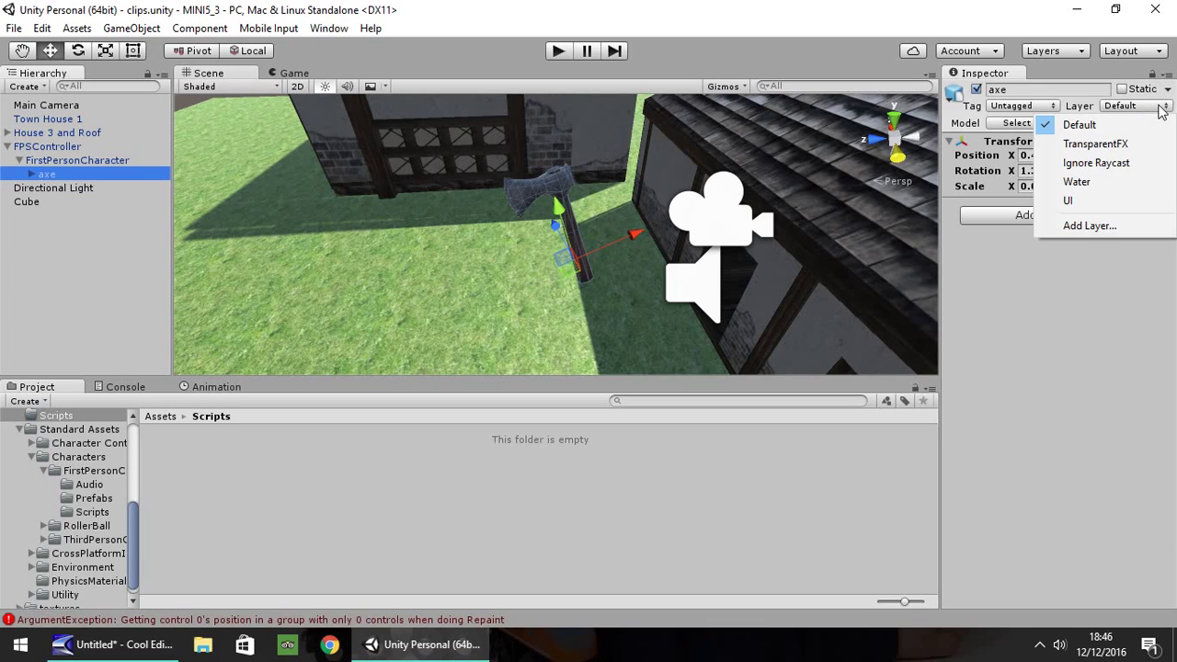
left_click(1094, 226)
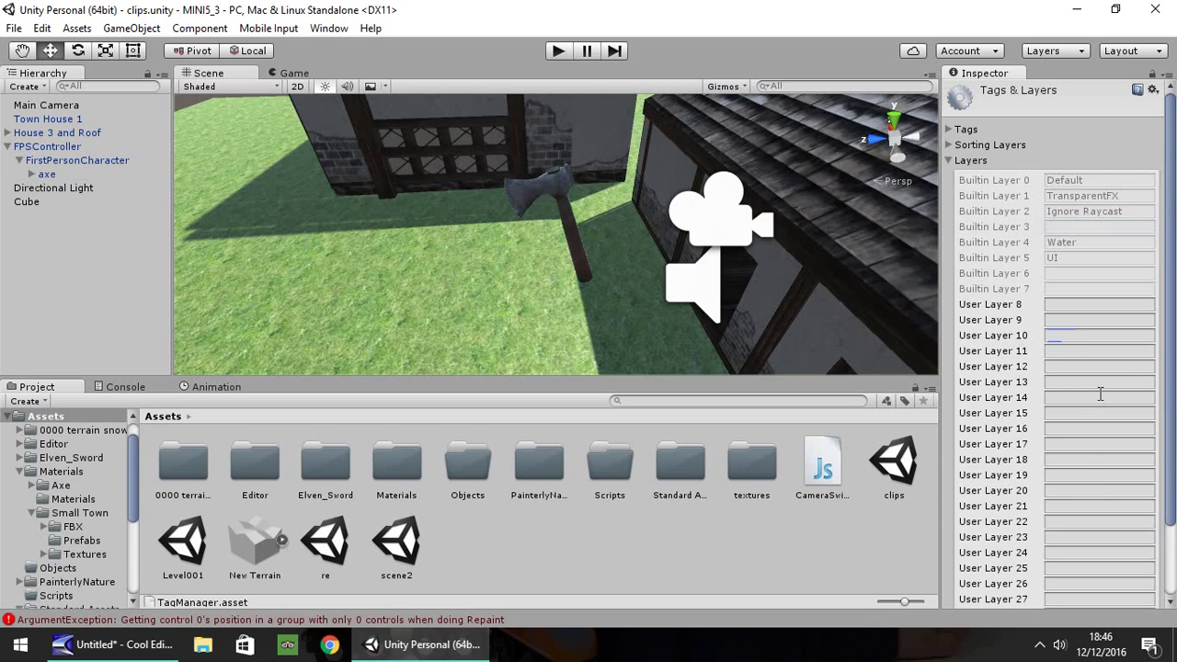
type("WEAP")
key("BackSpace")
type("PON")
left_click(825, 198)
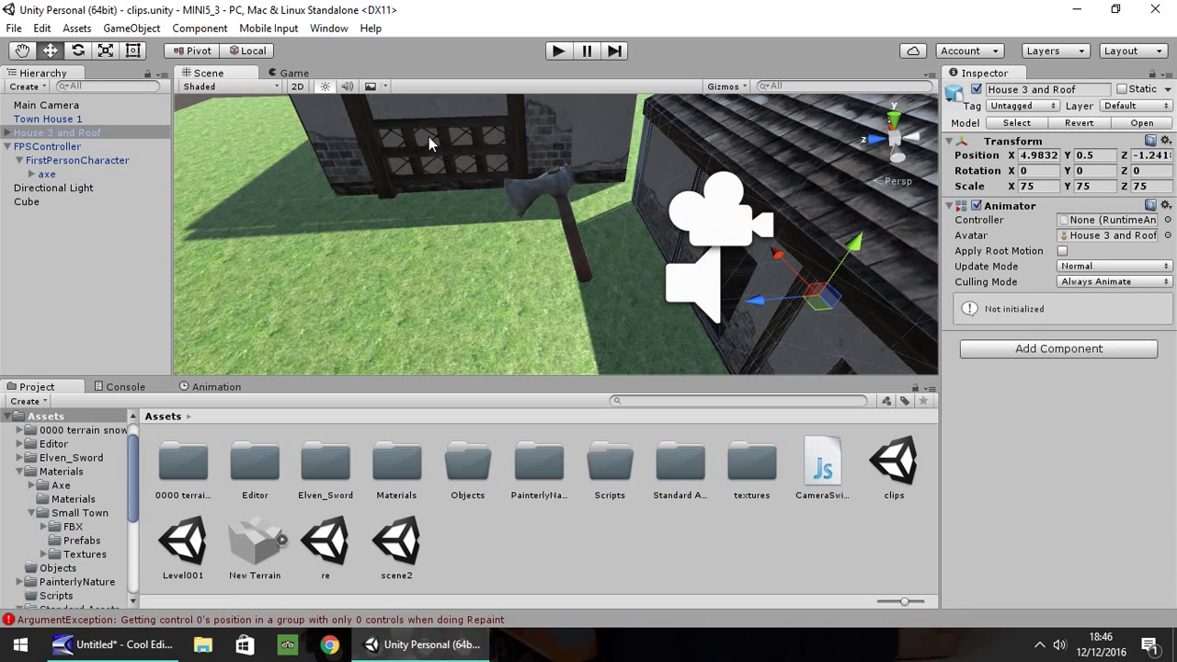
Step: Uncheck WEAPON in FirstPersonCharacter's Culling Mask and run a quick play test
left_click(46, 148)
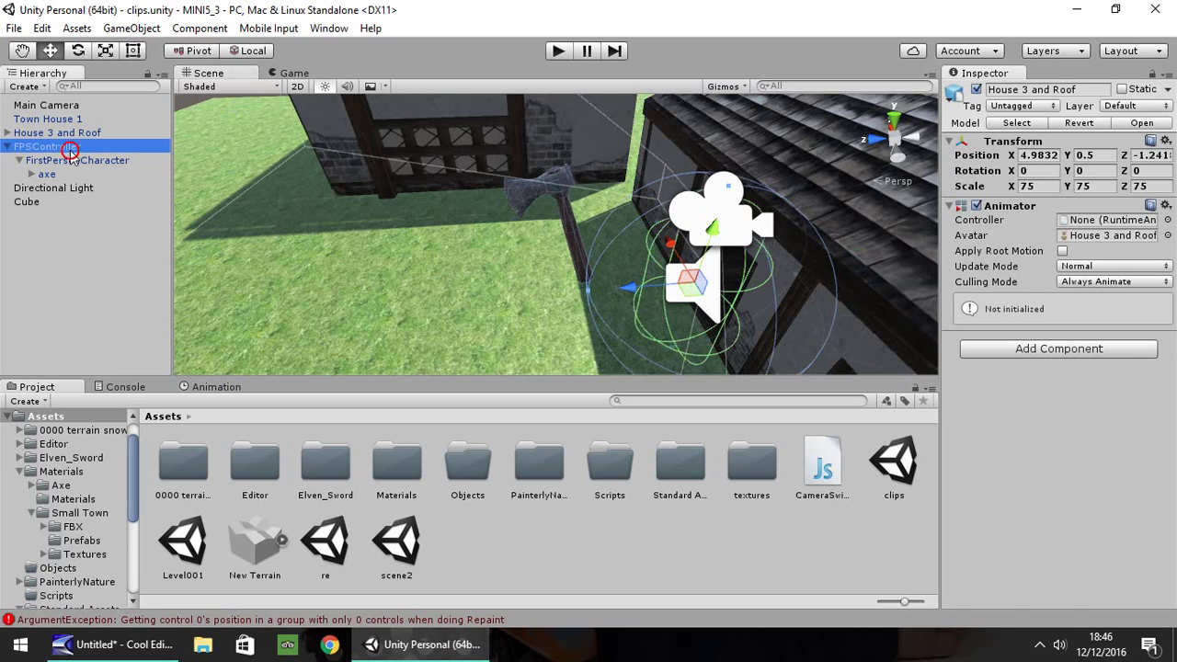
left_click(73, 162)
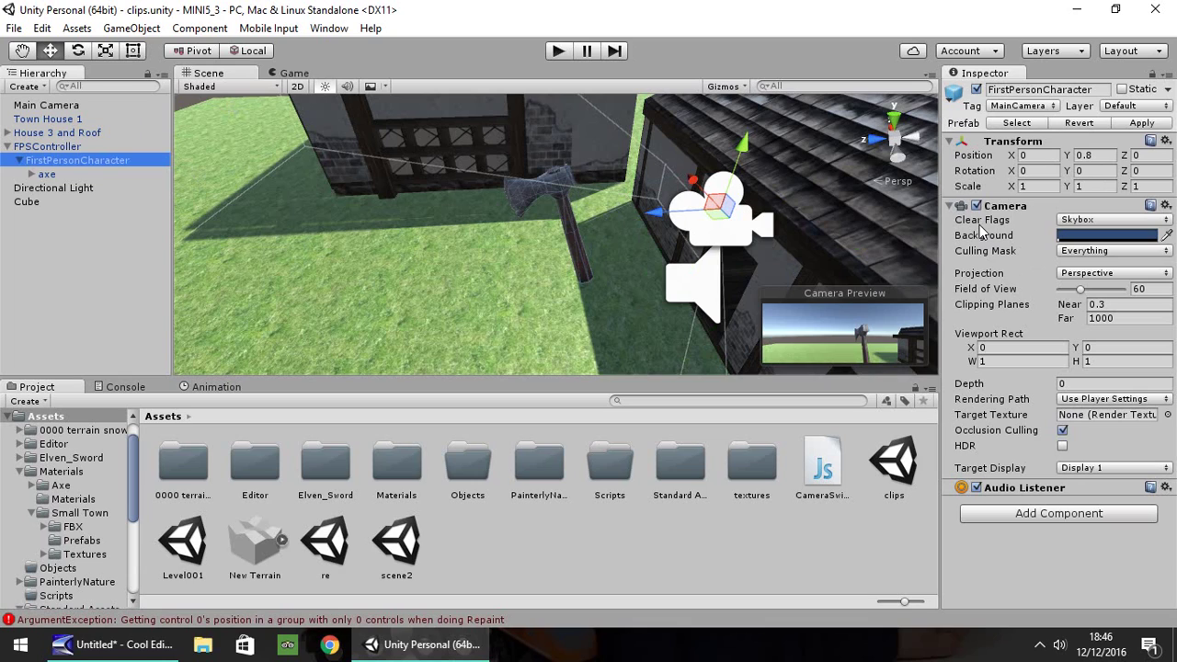
left_click(1089, 252)
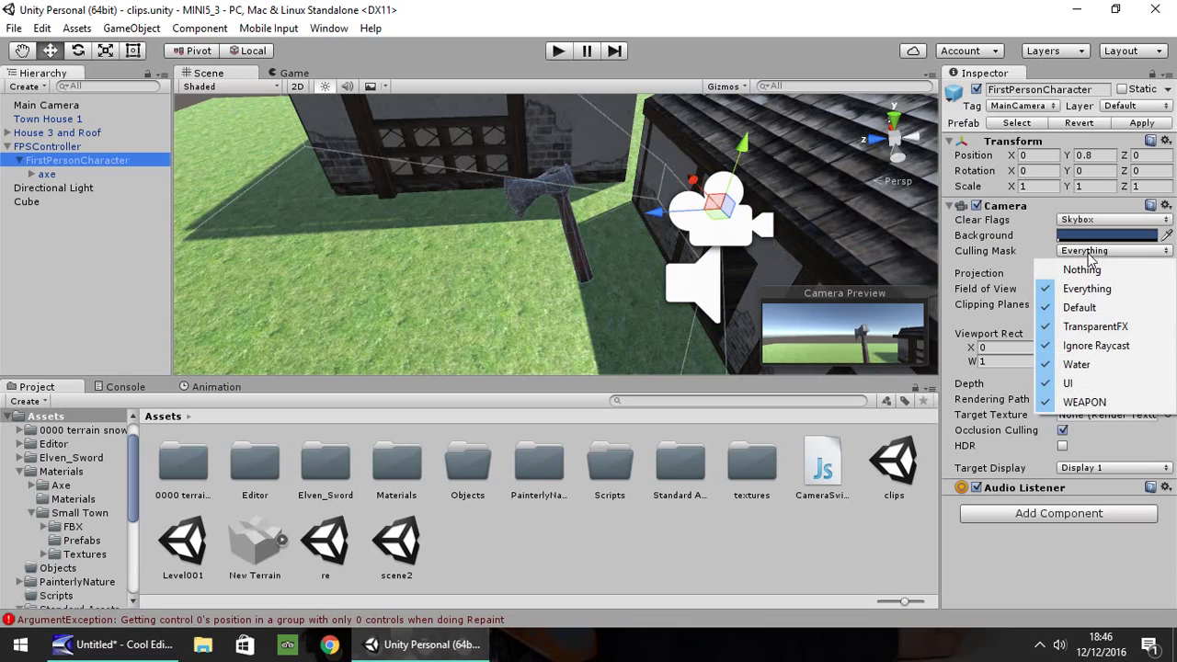
left_click(1071, 402)
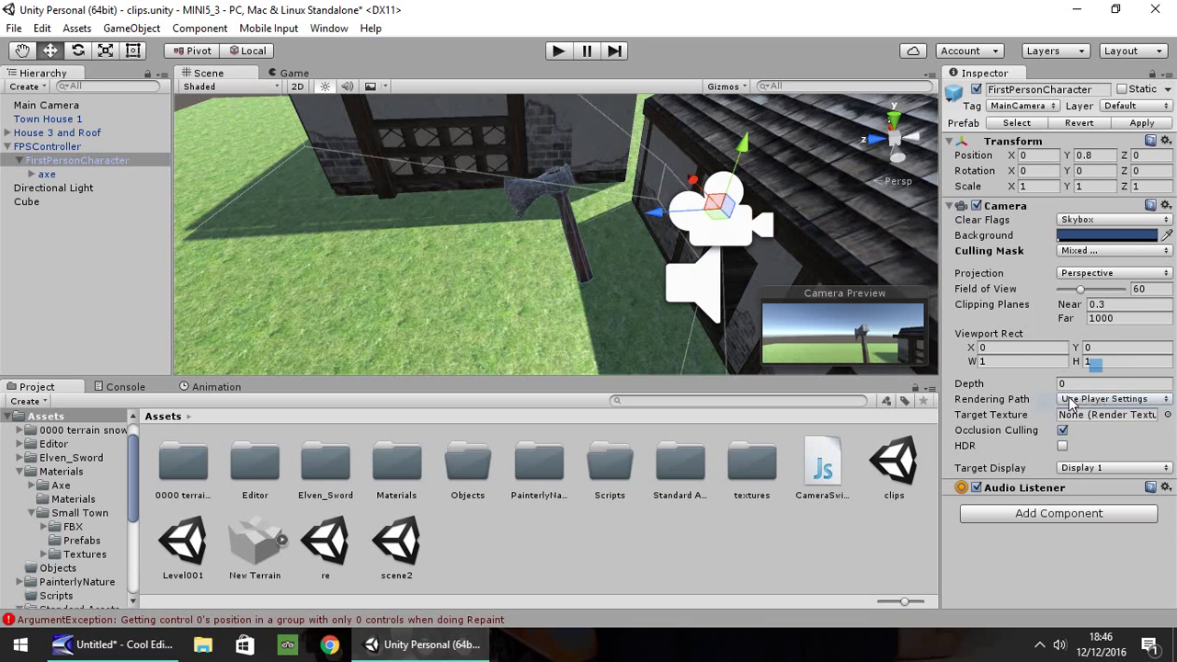
left_click(559, 51)
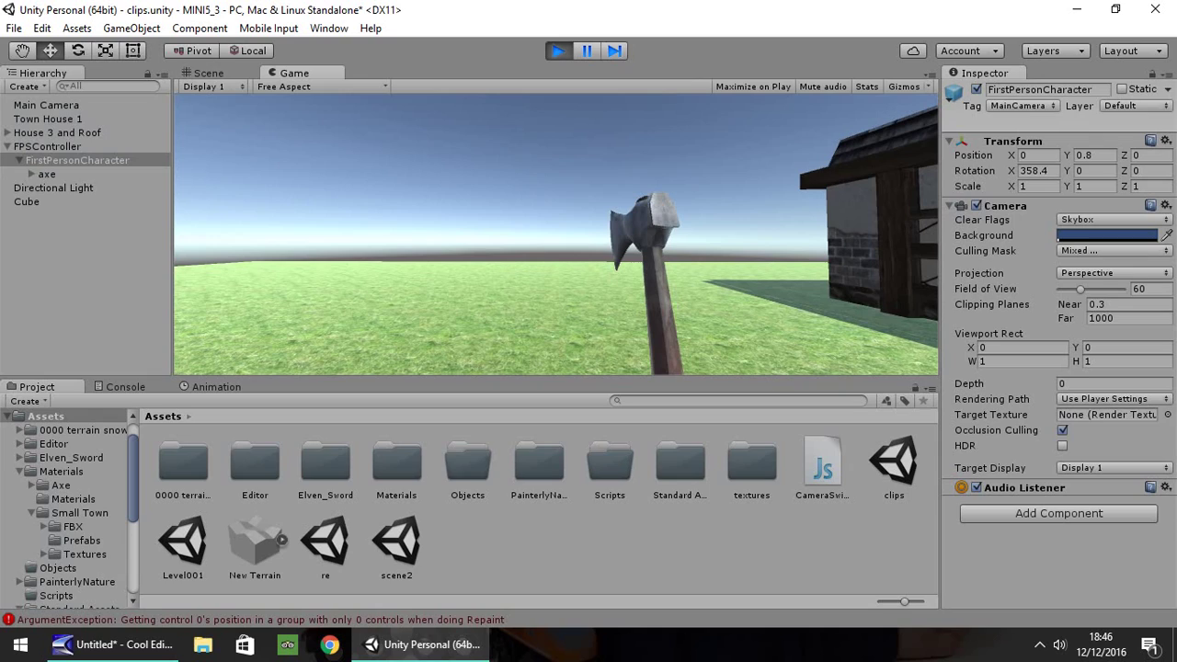
key("ctrl+p")
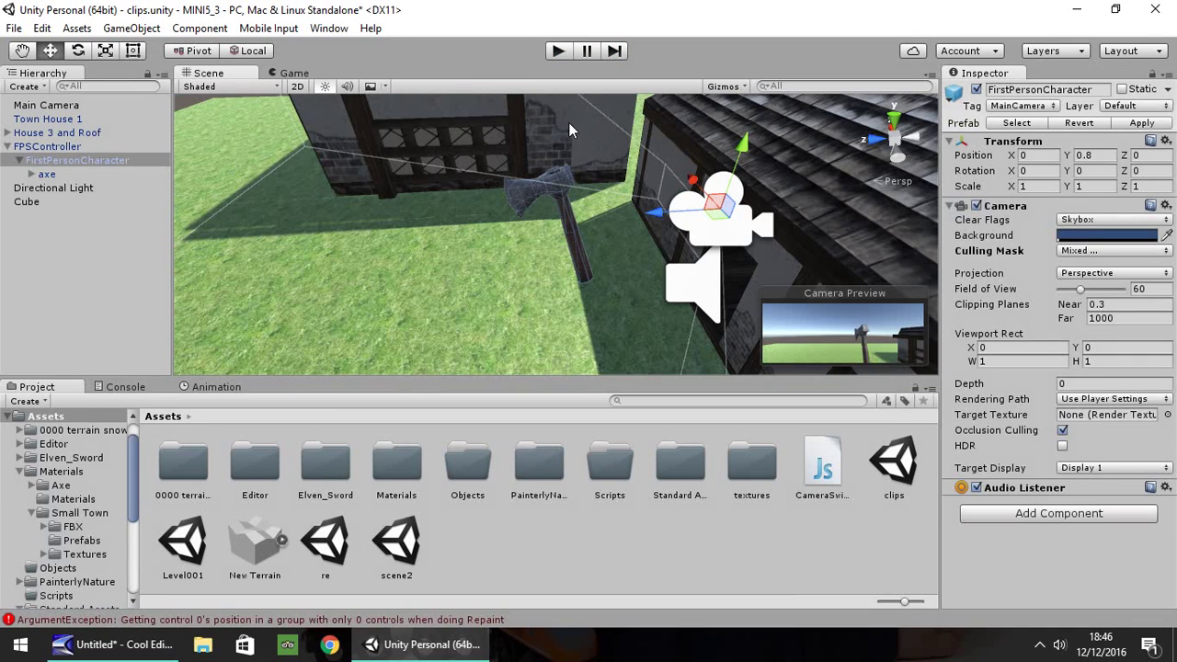
Step: Set the axe's layer to WEAPON, applying it to all its child objects
left_click(46, 173)
left_click(1149, 106)
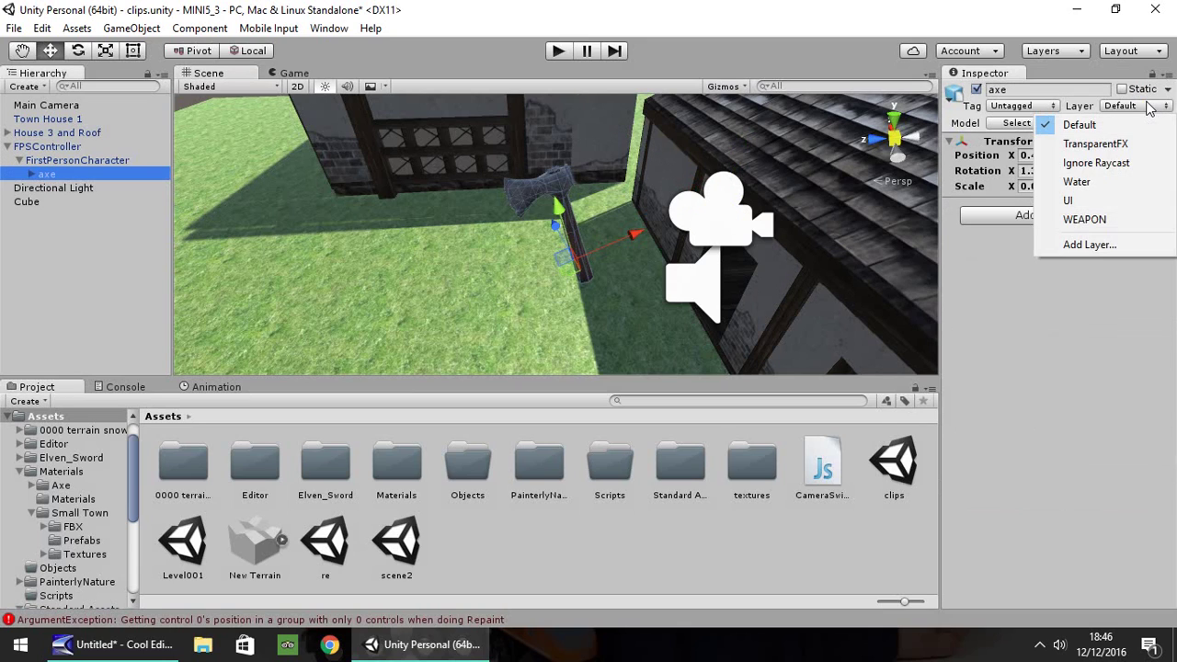
left_click(1099, 220)
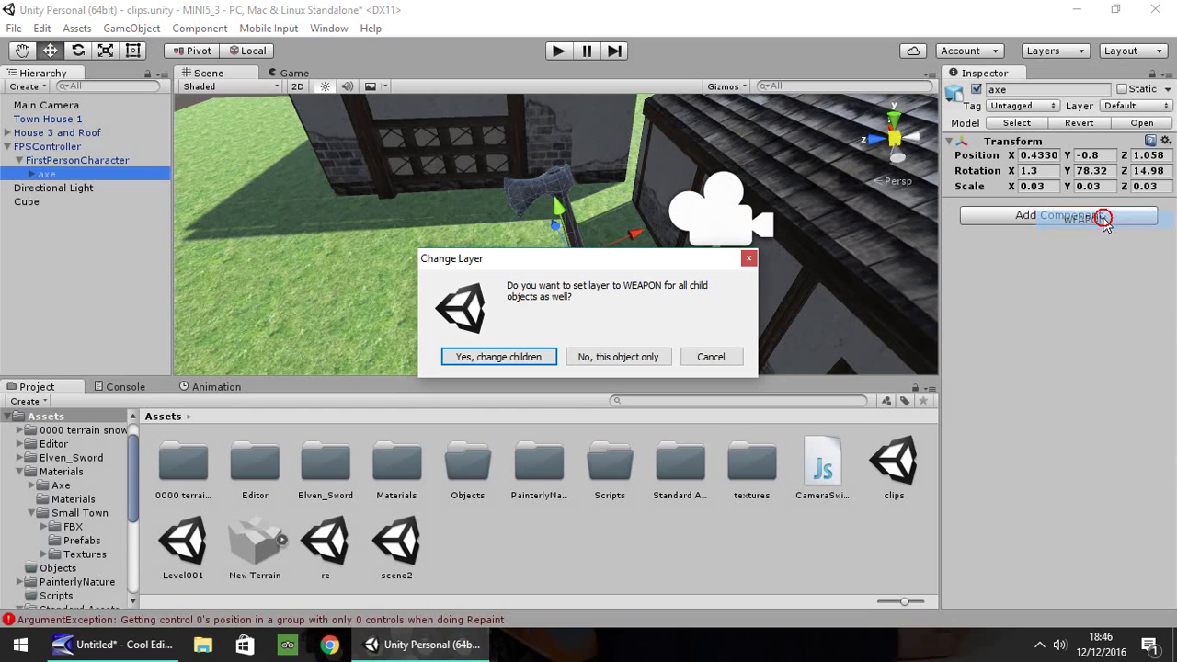
left_click(511, 361)
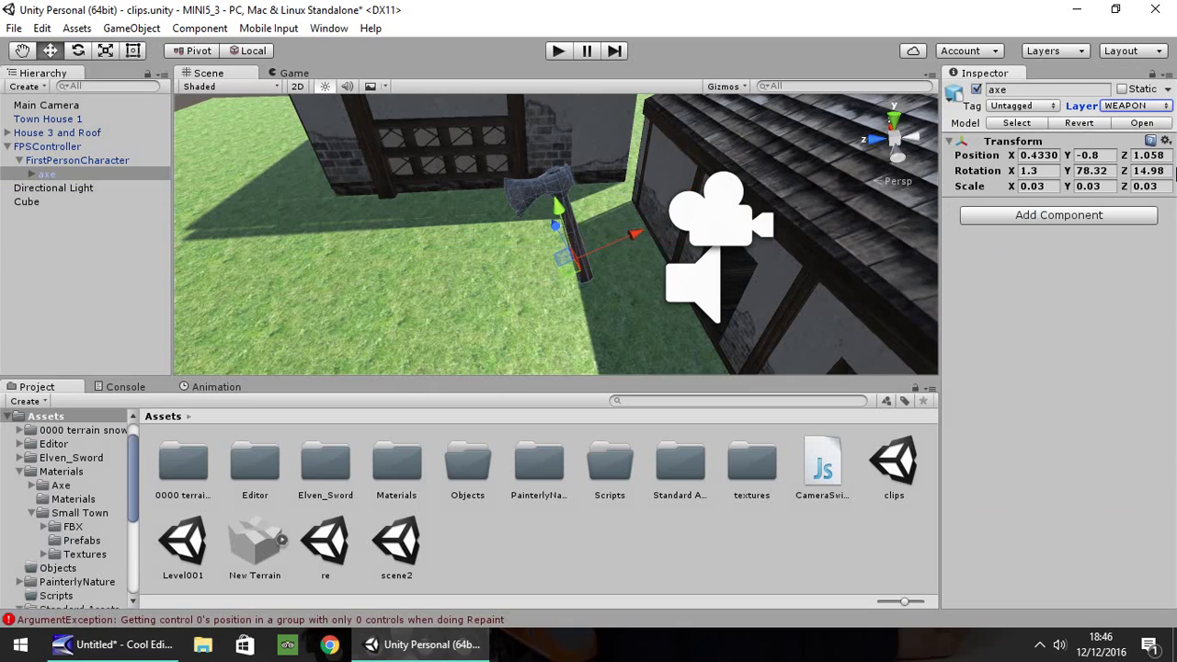
left_click(1133, 106)
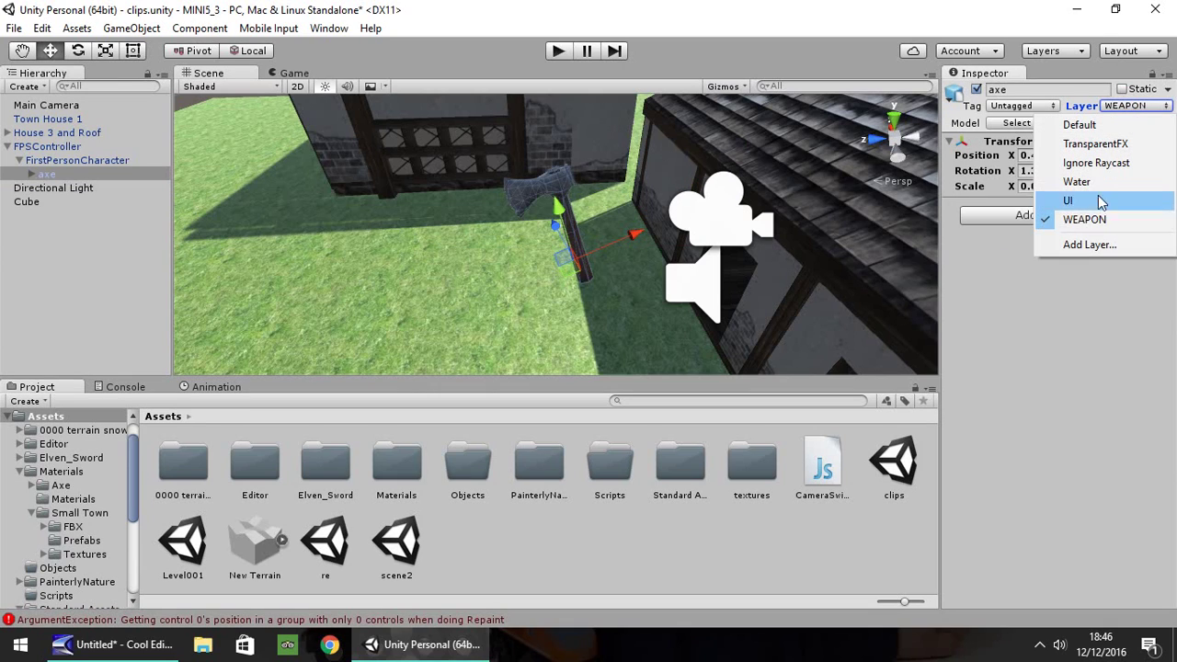
left_click(1083, 220)
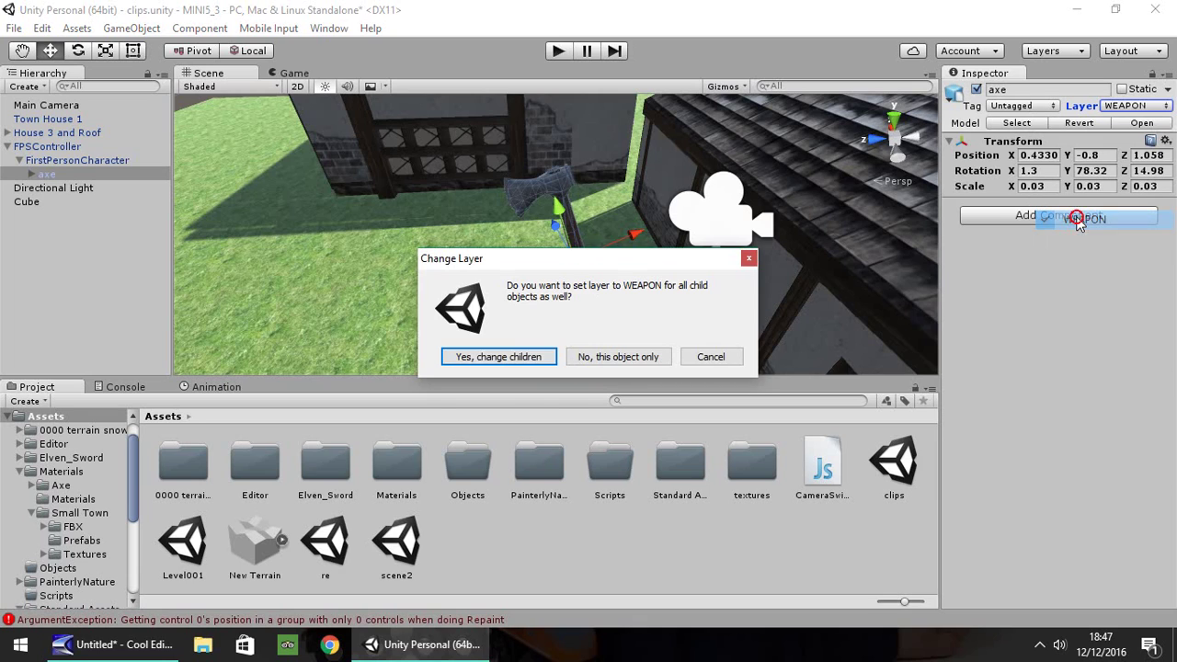
left_click(528, 359)
left_click(62, 163)
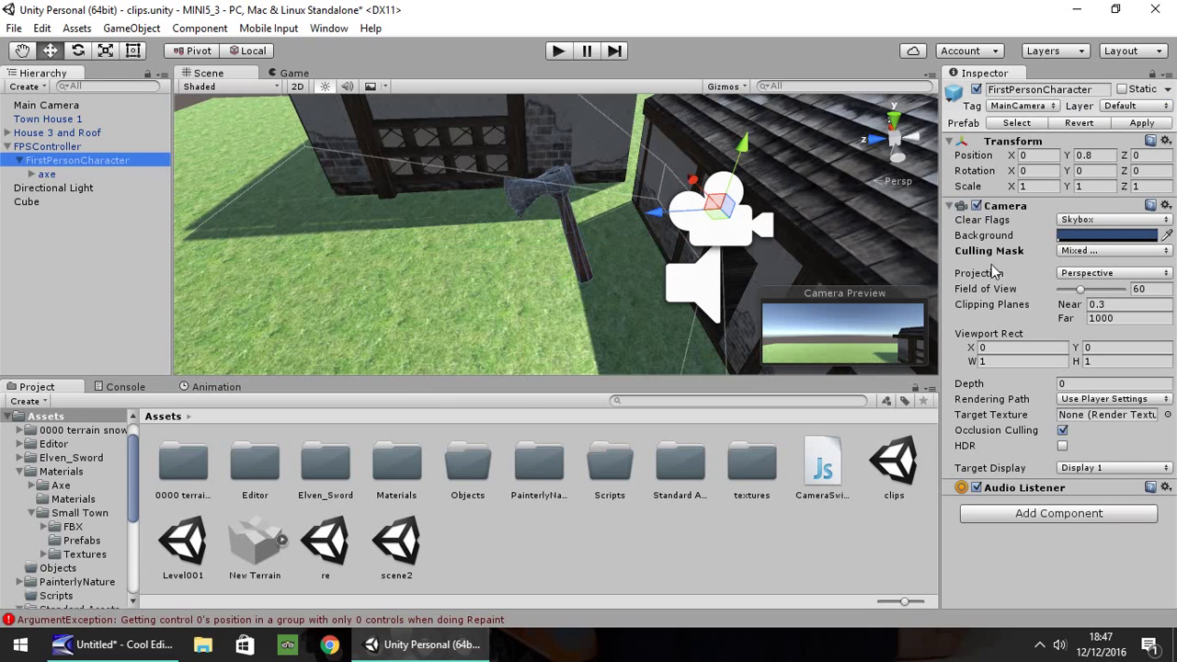
left_click(1119, 250)
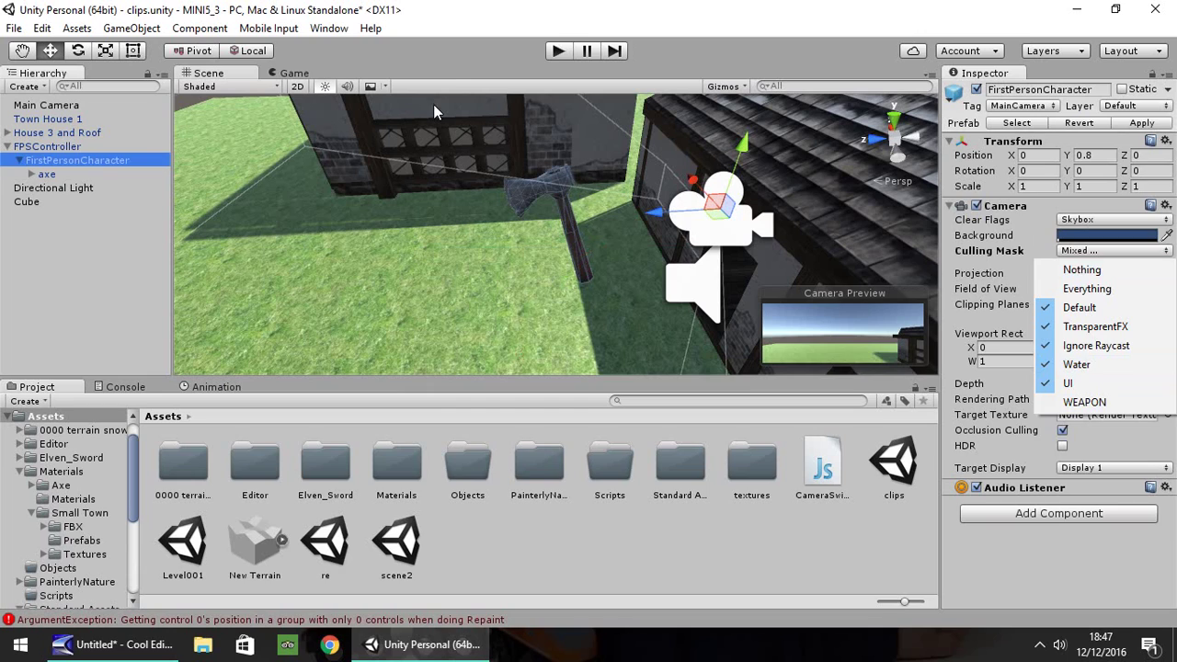
left_click(558, 51)
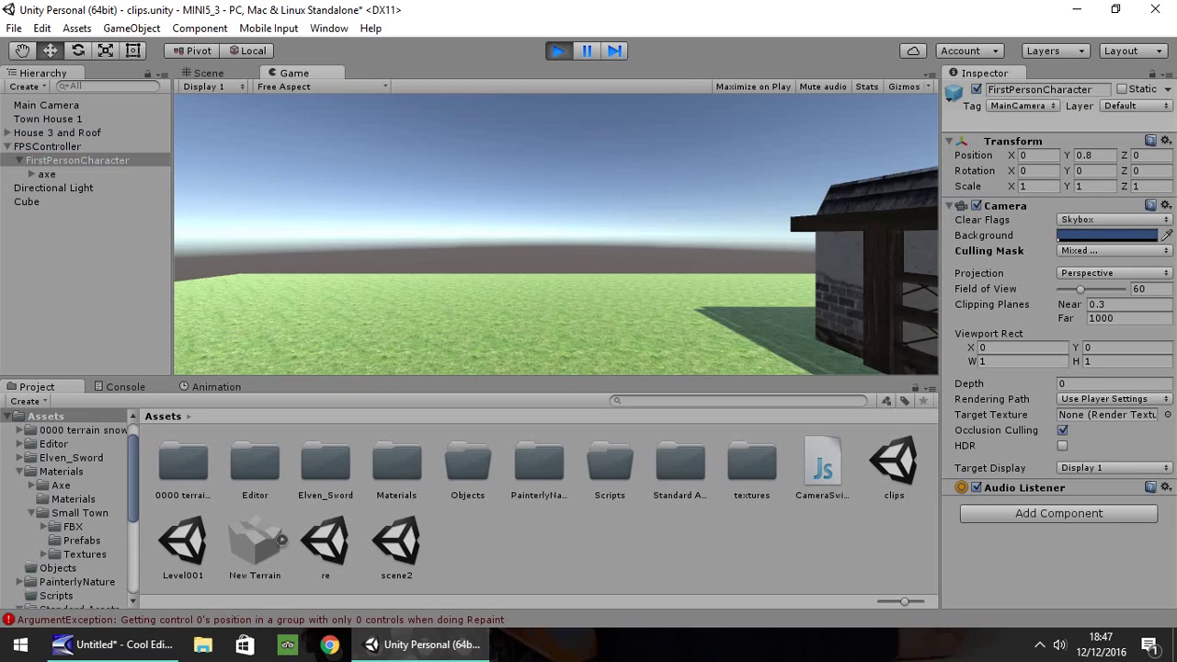
key("ctrl+p")
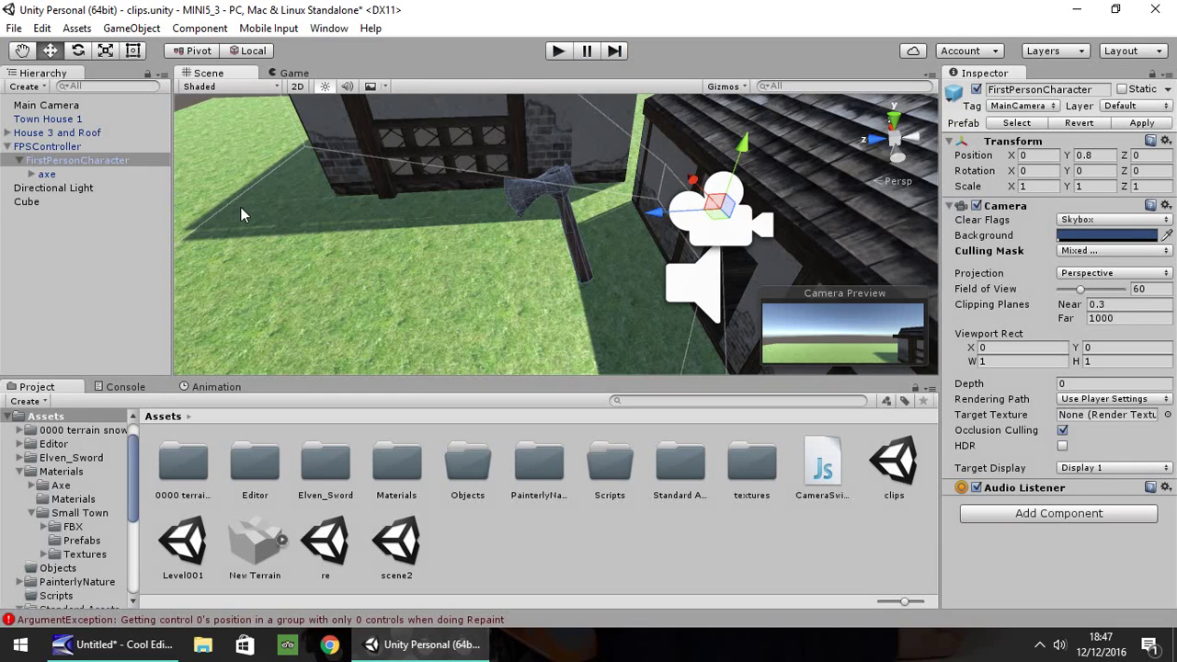
left_click(48, 175)
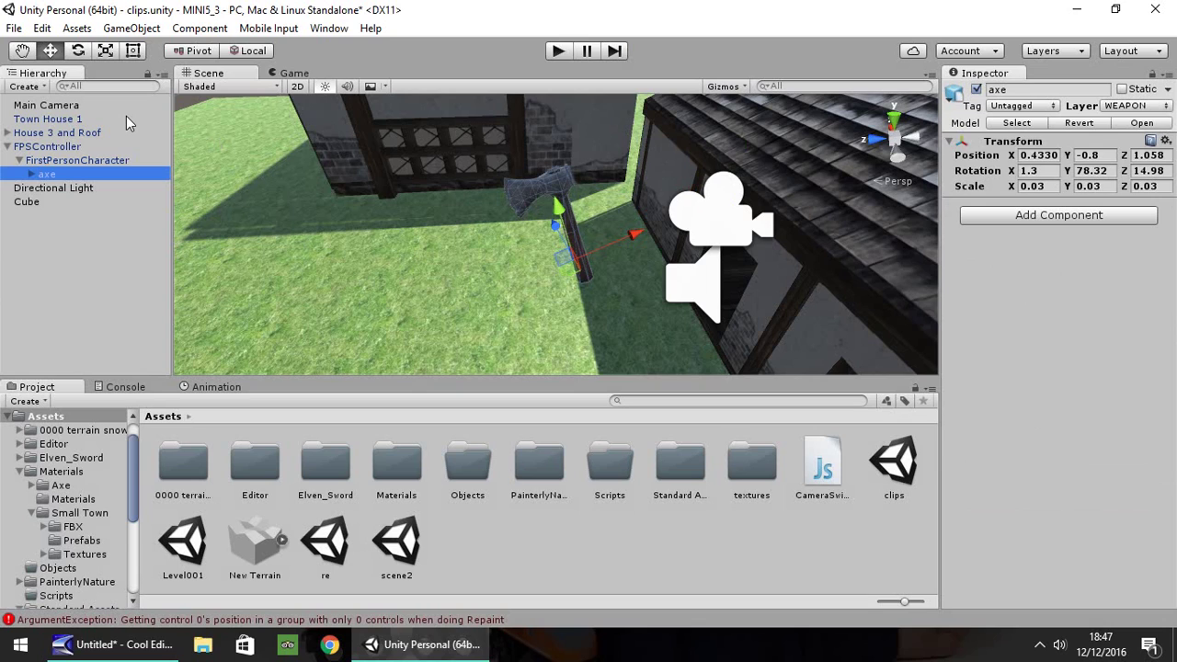
left_click(58, 148)
Step: Create a Camera under FPSController and rename it WeaponCam
right_click(60, 147)
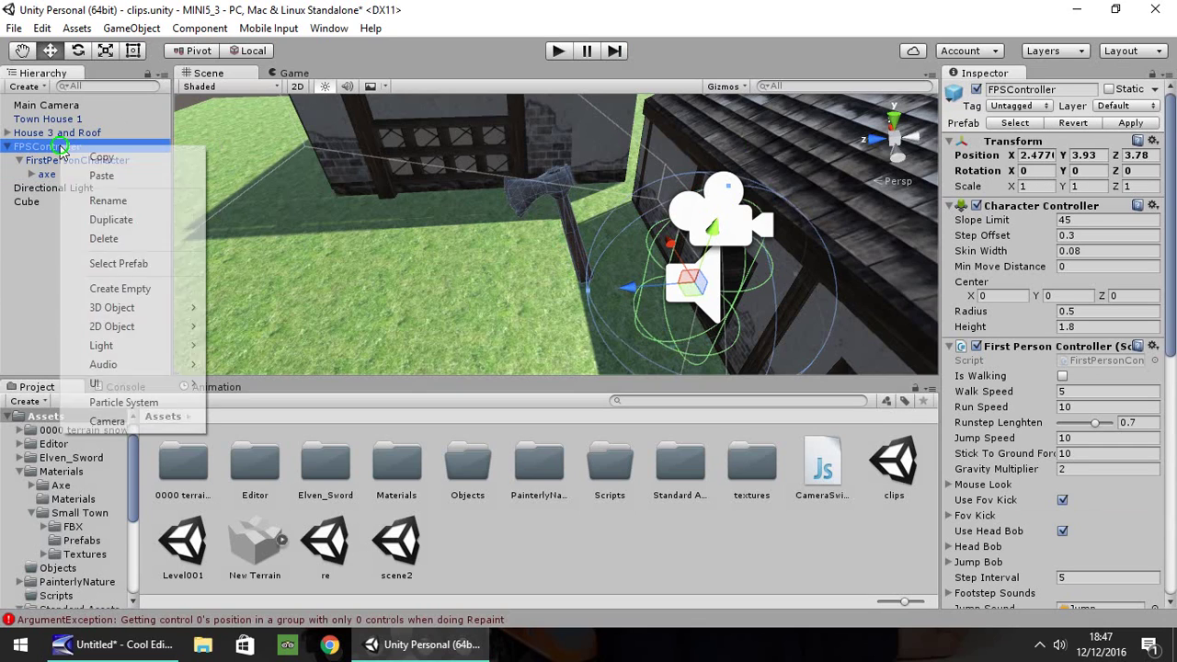
left_click(114, 421)
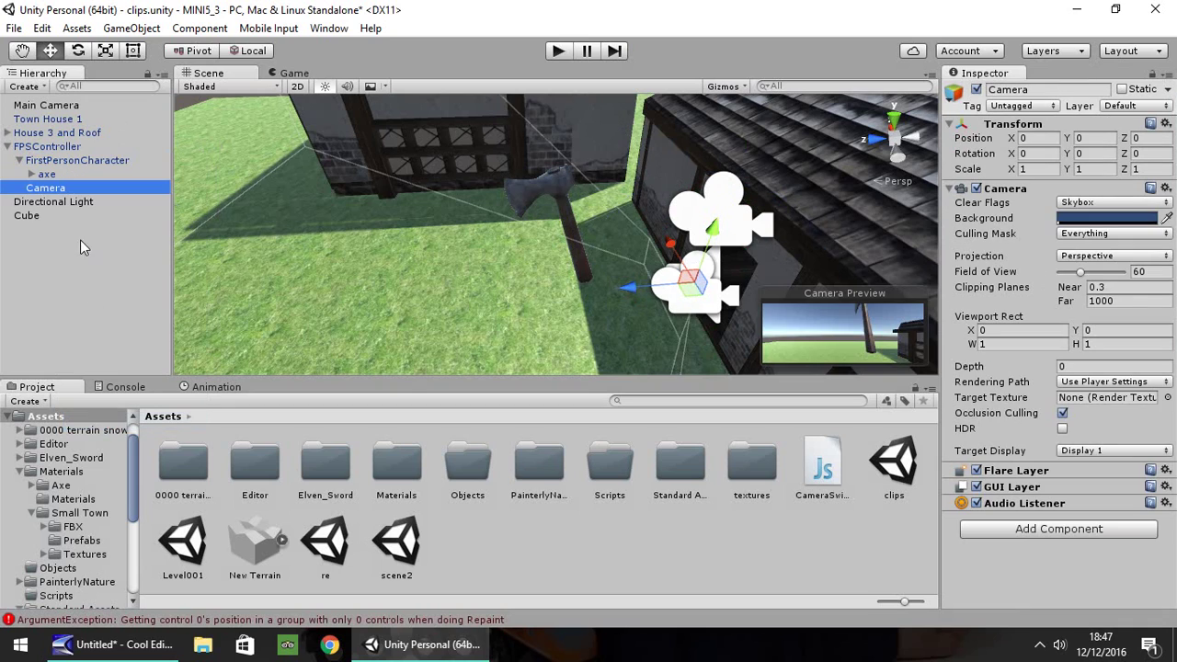
right_click(54, 189)
left_click(93, 242)
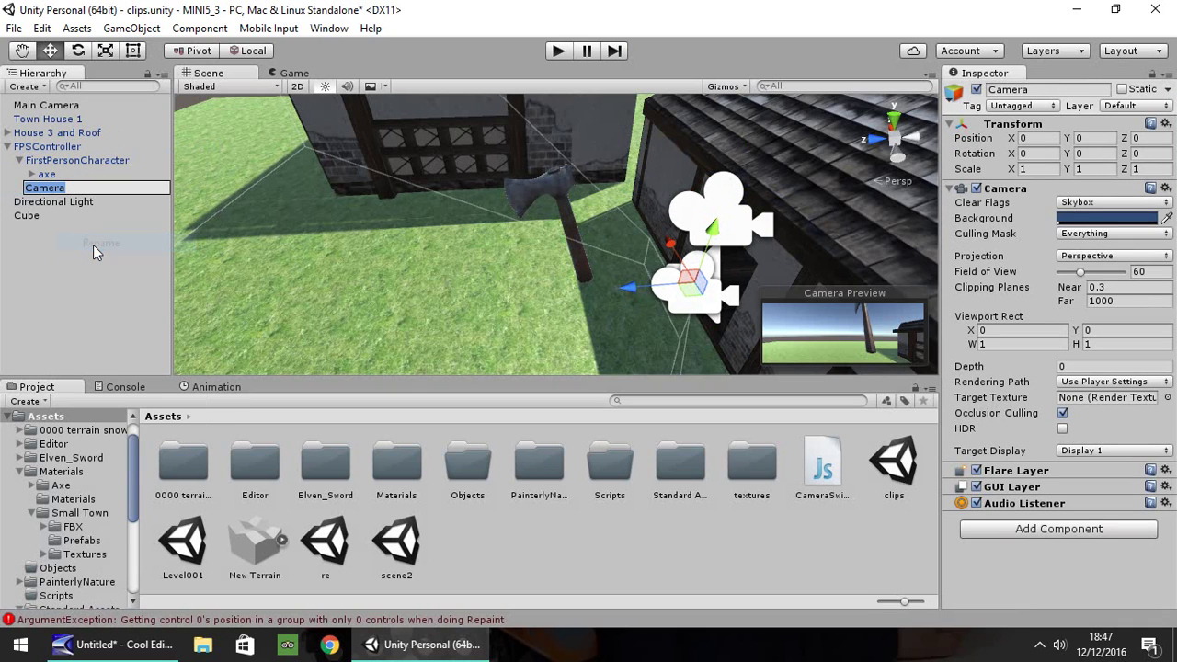
type("WeaponCam")
key("Return")
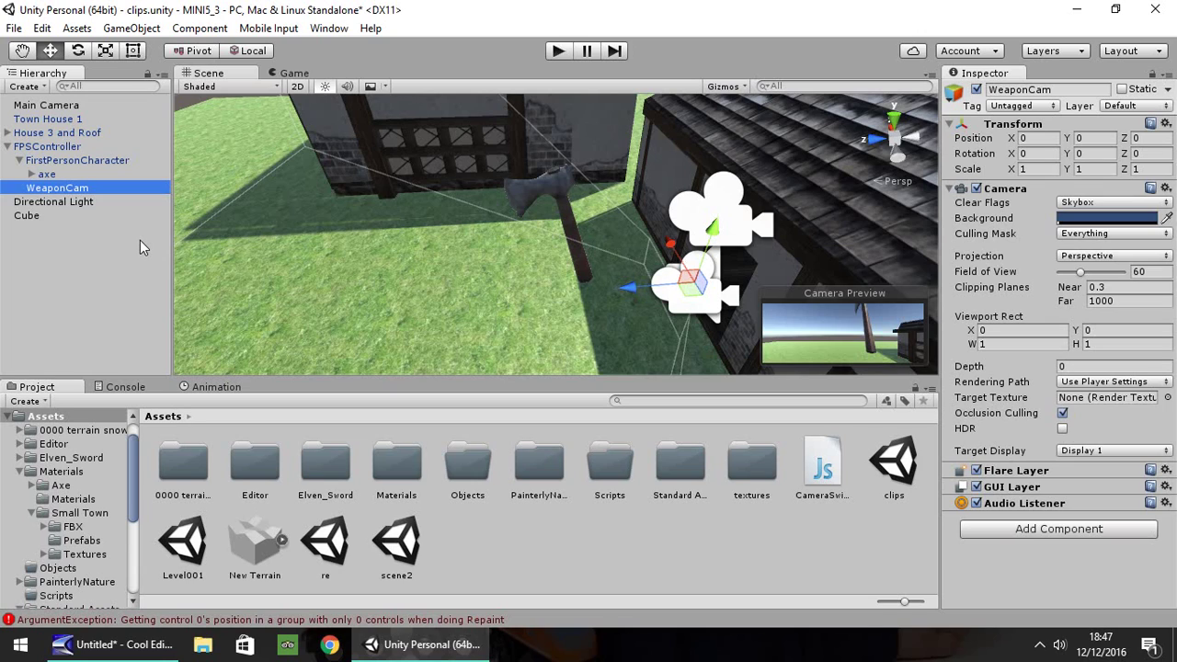
Step: Set WeaponCam's Clear Flags to Depth only and its Culling Mask to WEAPON only
left_click(1114, 204)
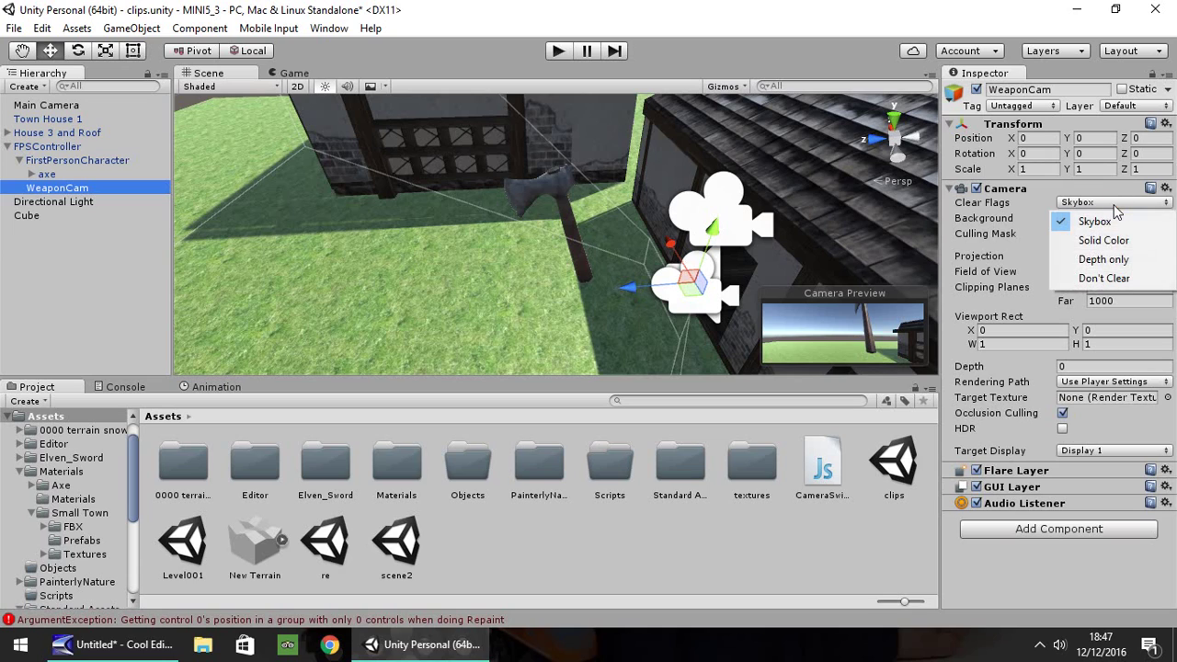
left_click(1118, 259)
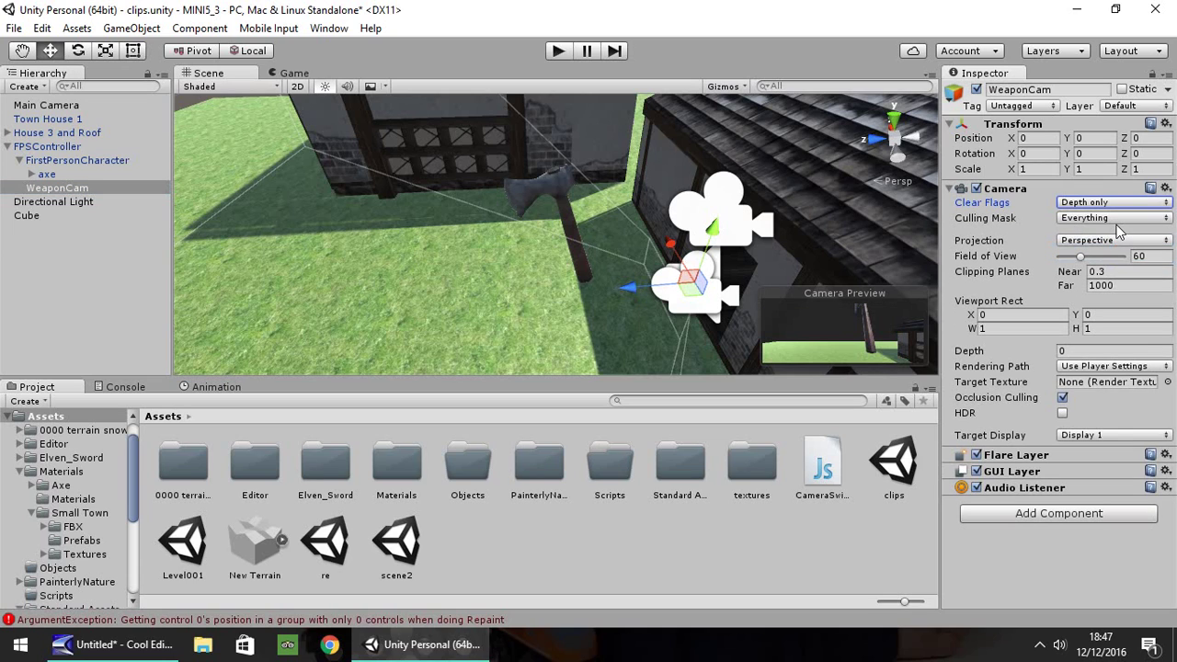
left_click(1098, 219)
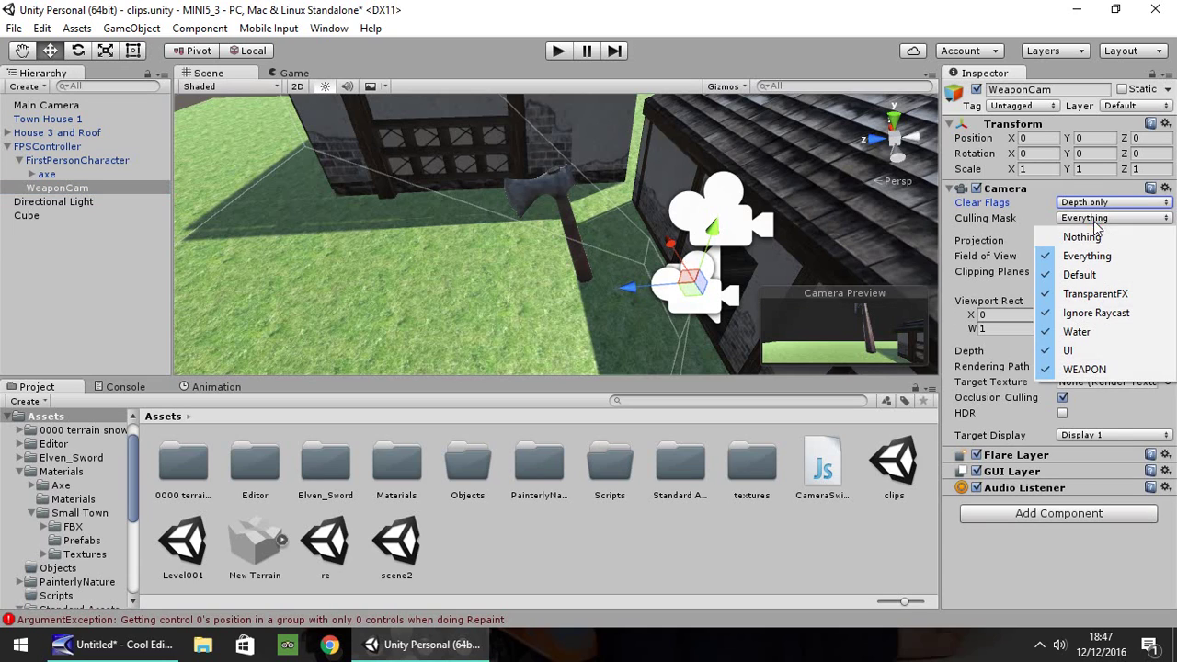
left_click(1082, 237)
left_click(1094, 218)
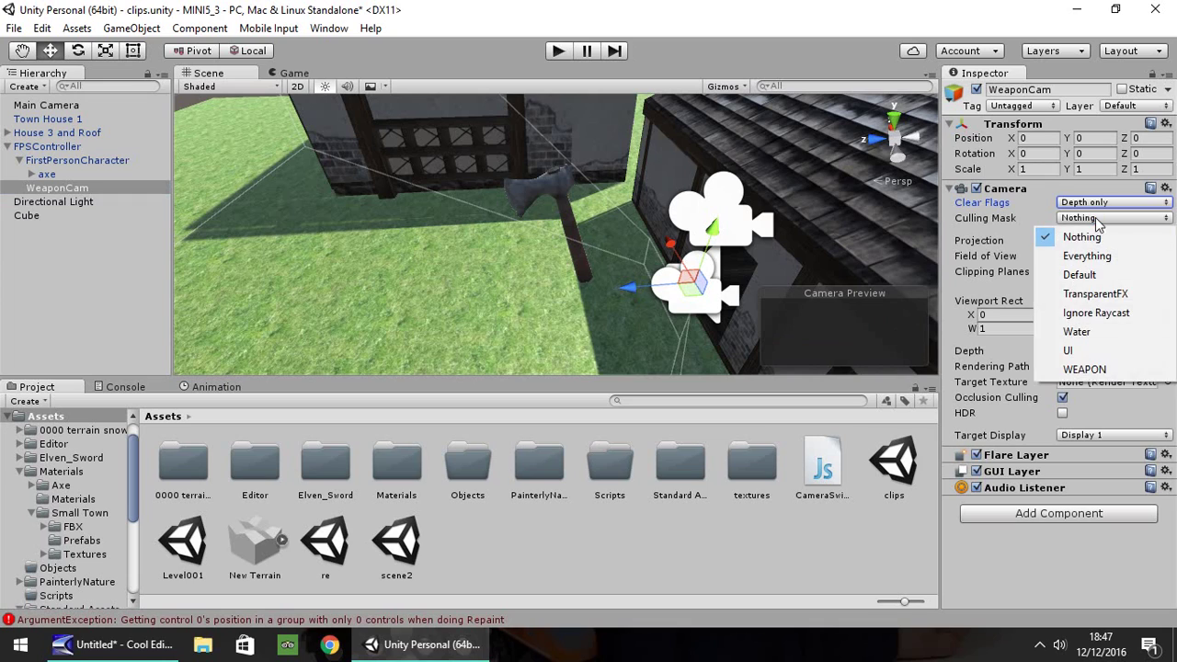
left_click(1086, 368)
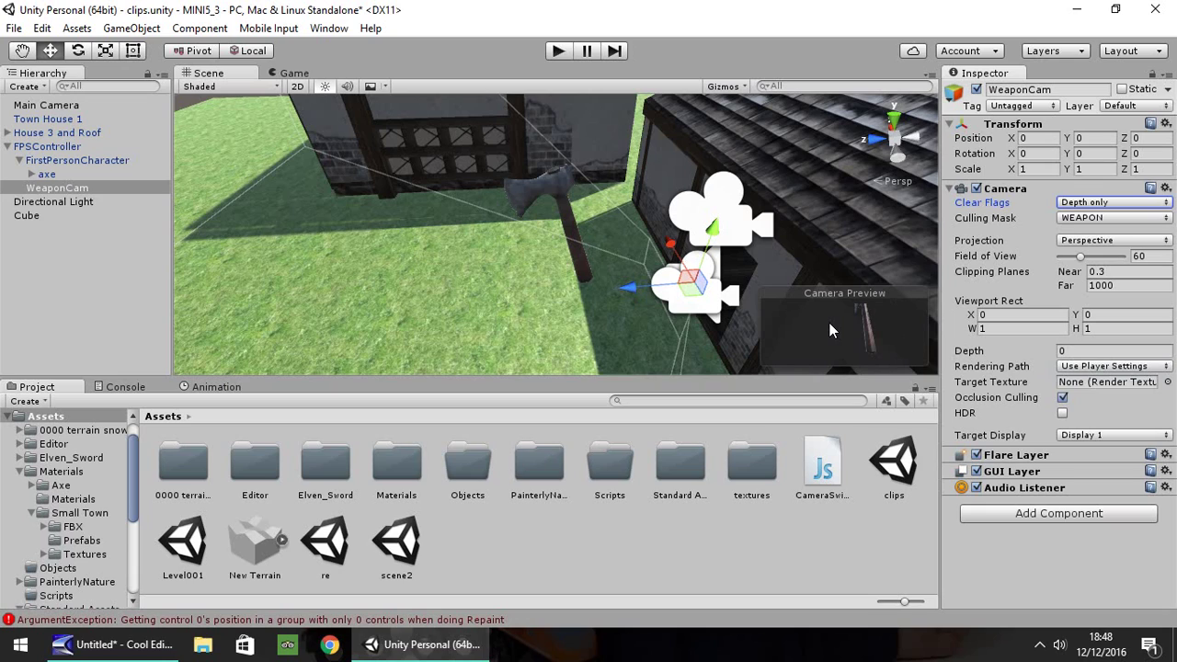
Step: Switch the Inspector to Debug mode and set WeaponCam's Camera Depth to 80
left_click(1166, 76)
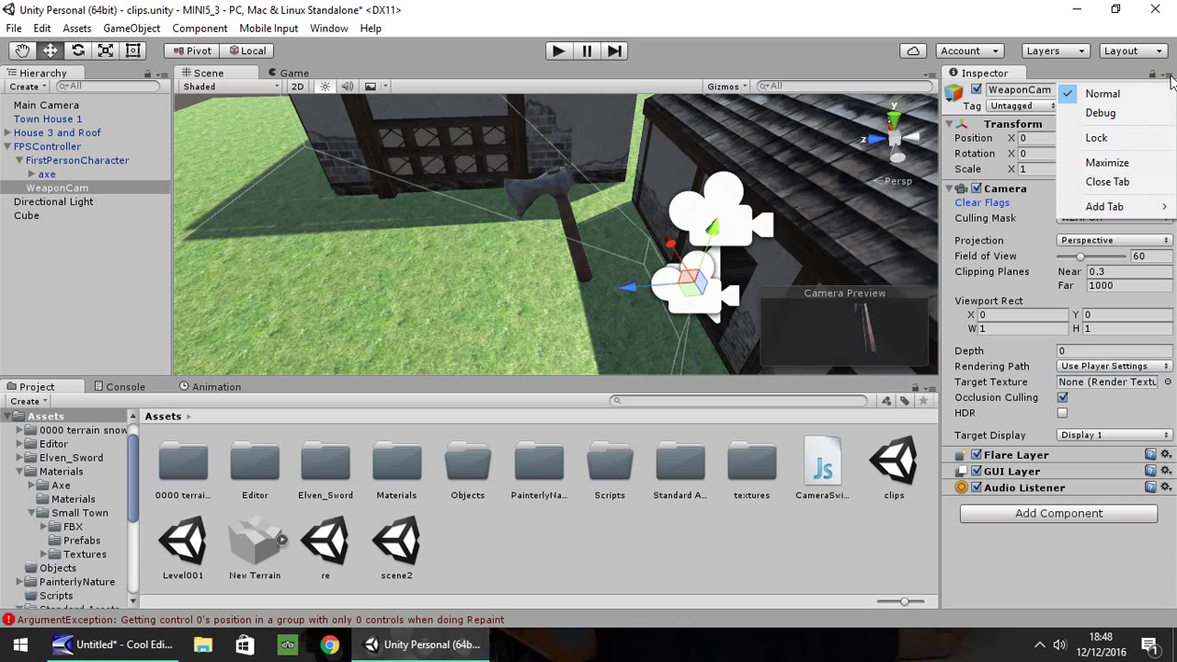
left_click(1102, 113)
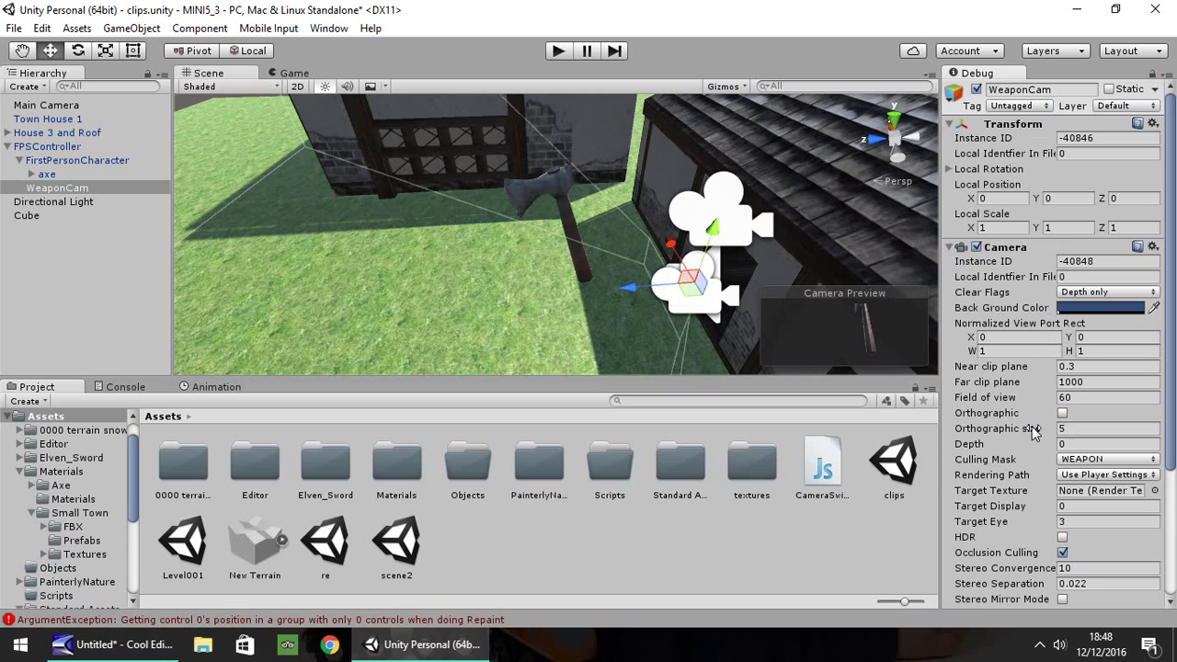
left_click(1072, 442)
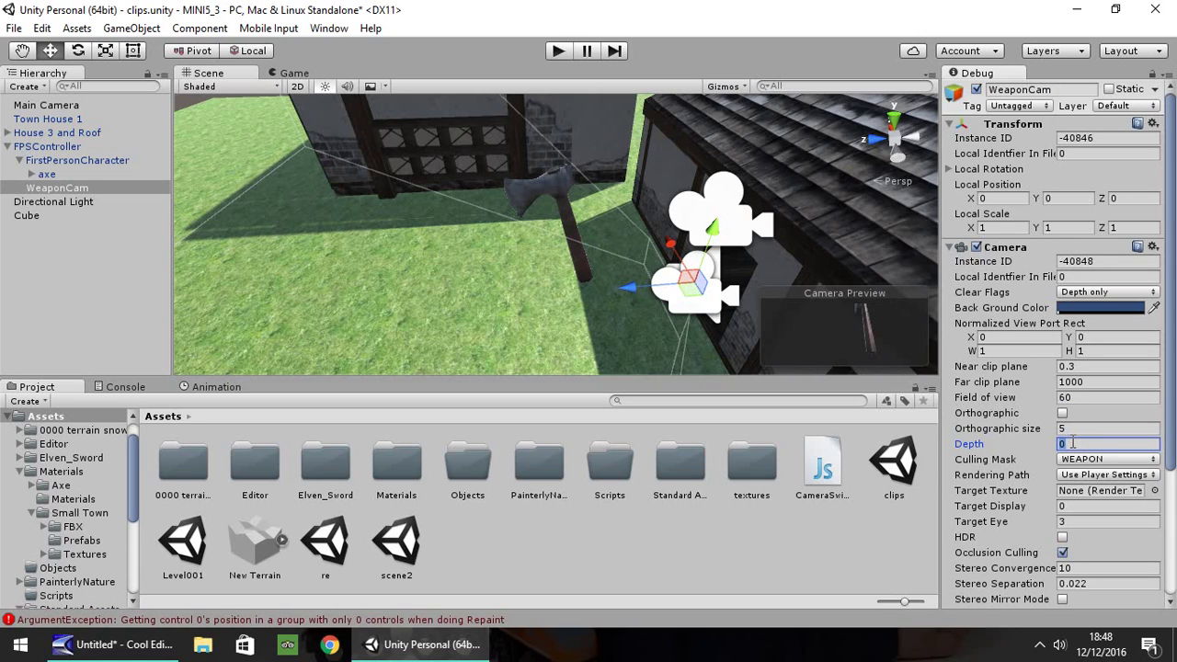
type("80")
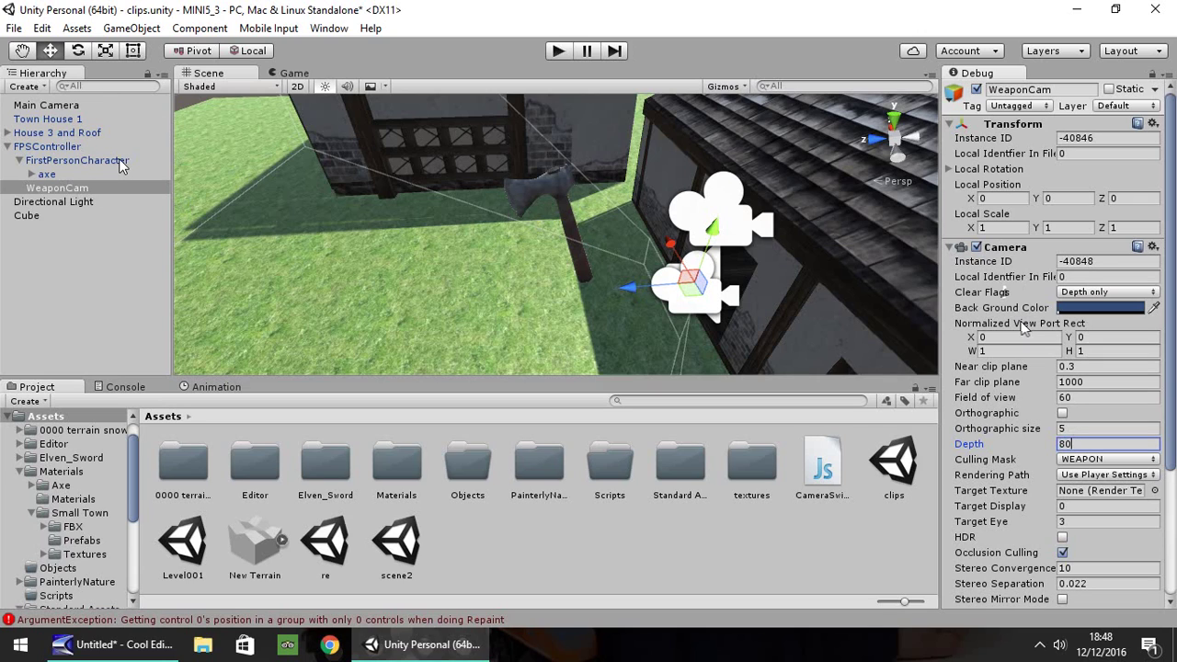
Step: Parent WeaponCam under FirstPersonCharacter, play-testing before and after the move
left_click(558, 52)
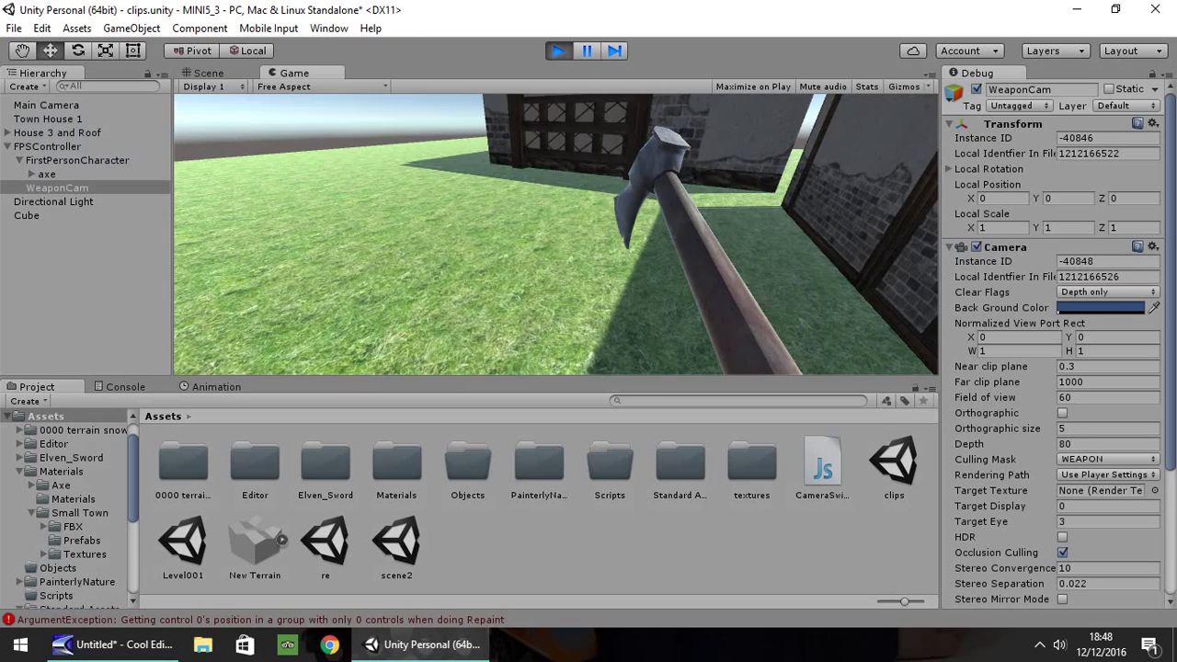
key("ctrl+p")
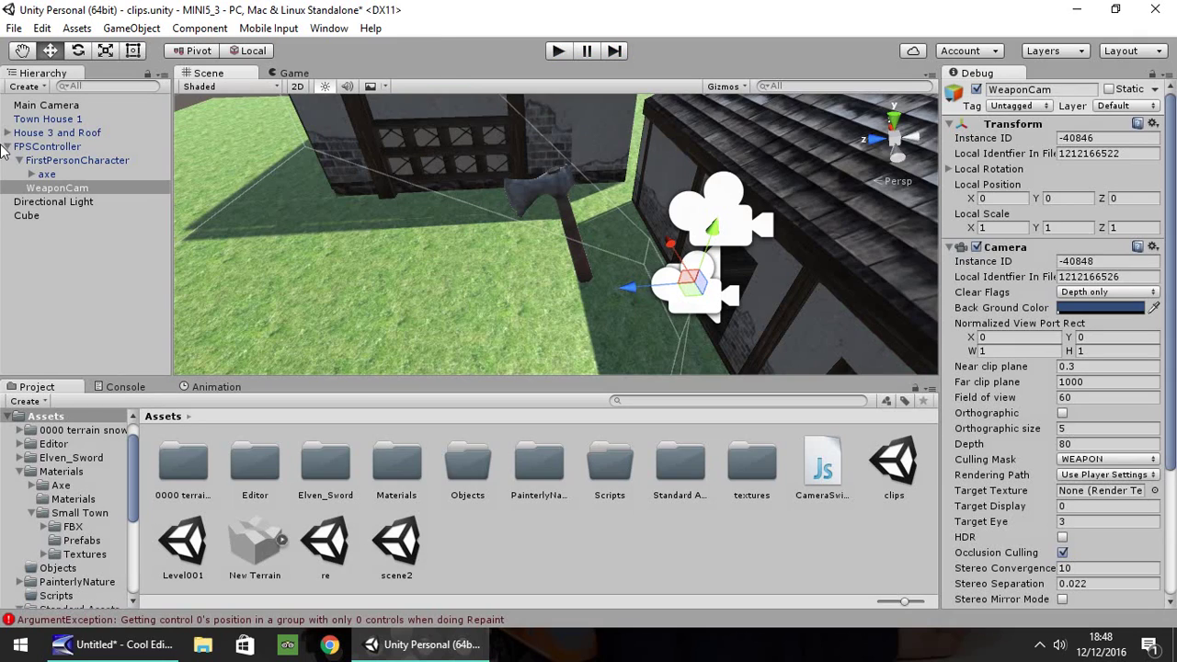
left_click_drag(73, 189, 65, 167)
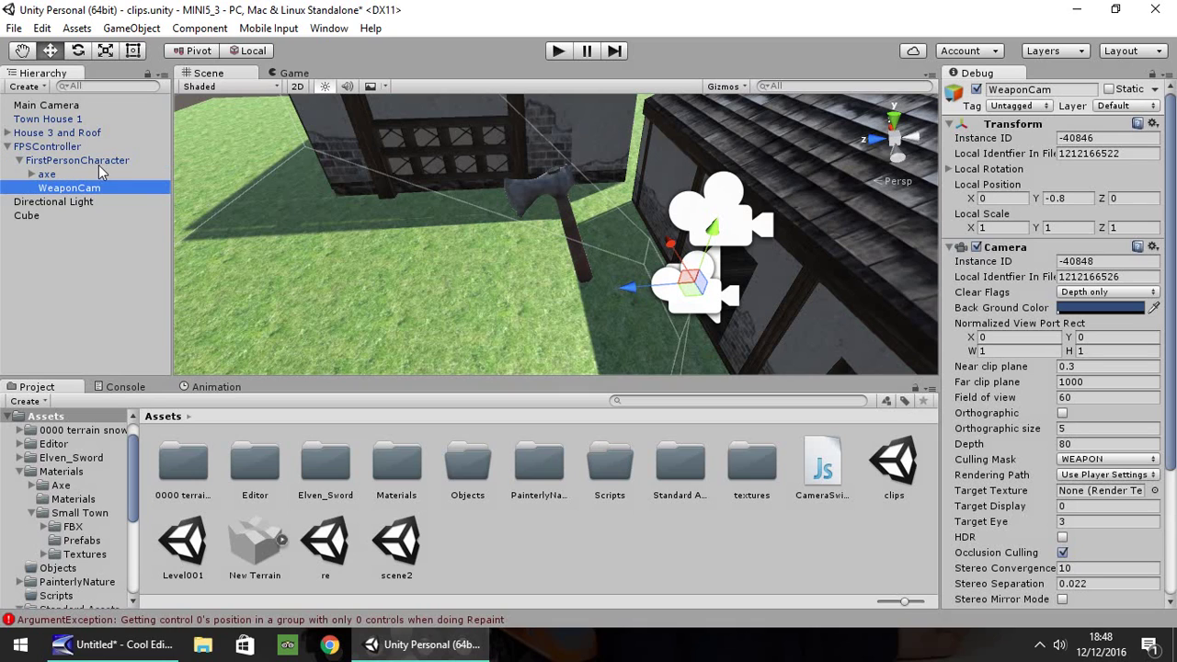
left_click(566, 50)
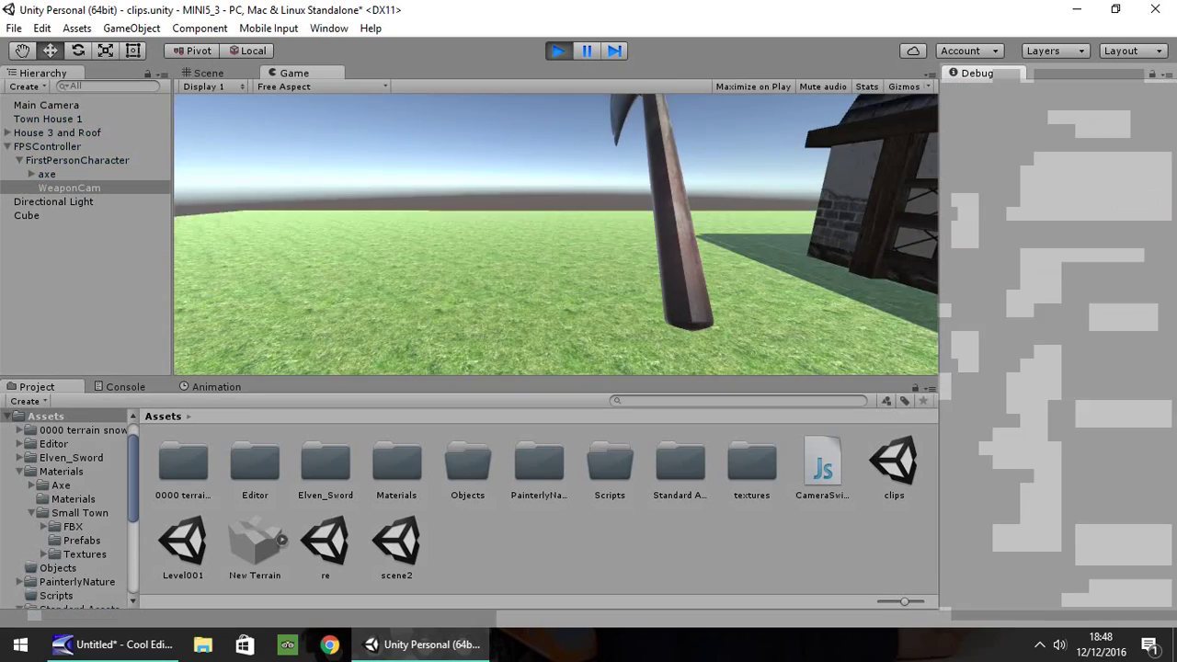
key("ctrl+p")
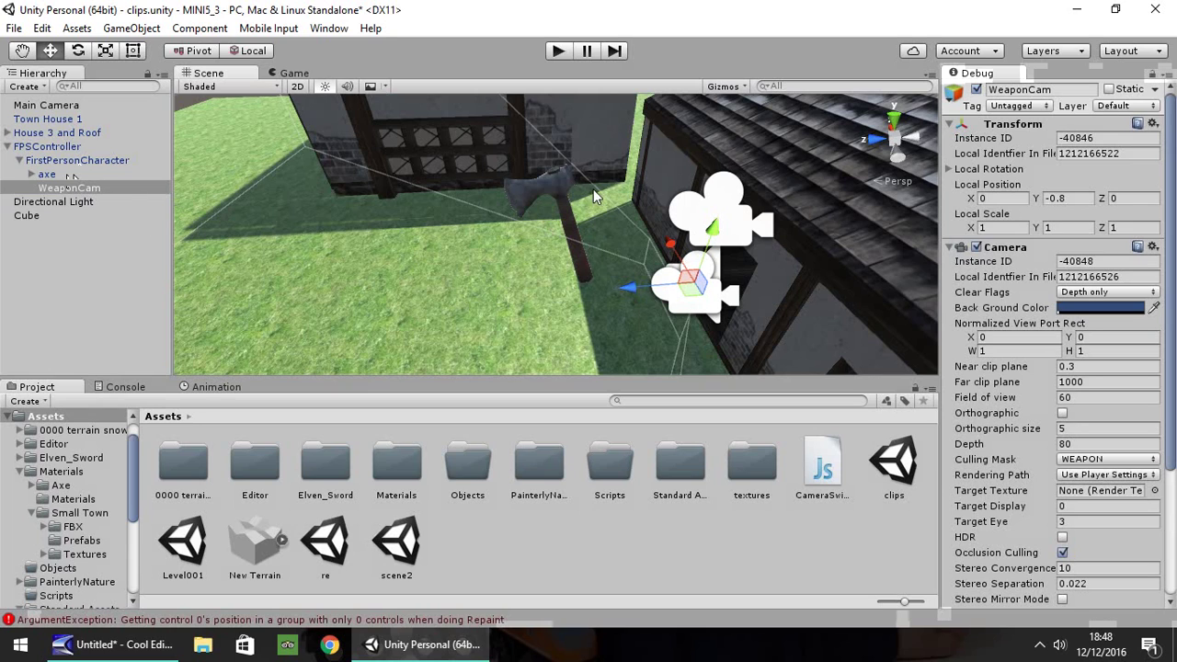
left_click(69, 160)
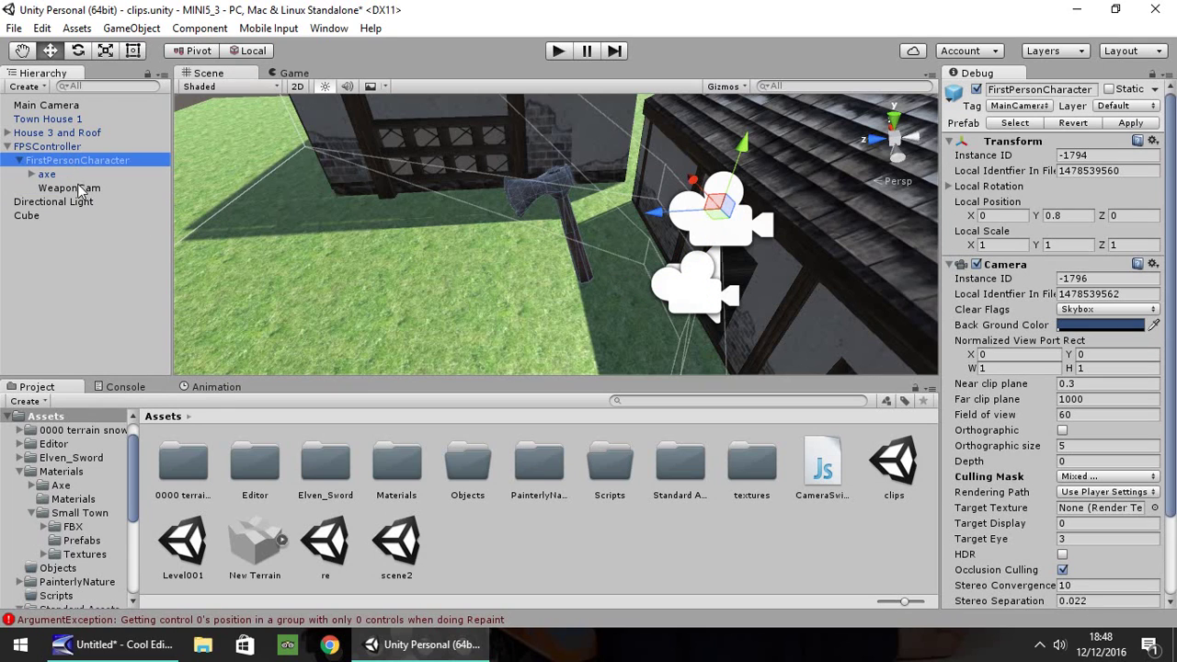
left_click(81, 187)
Step: Raise WeaponCam to about Y 0.009 and play-test walking into the house wall
left_click_drag(712, 231, 719, 181)
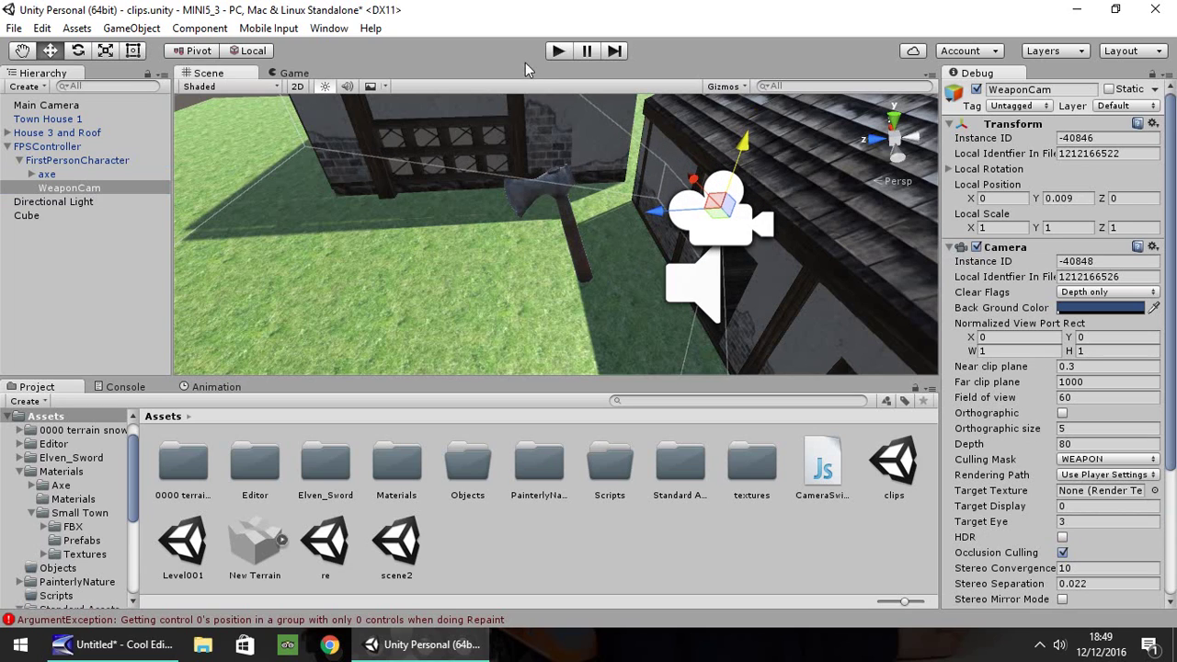
left_click(562, 52)
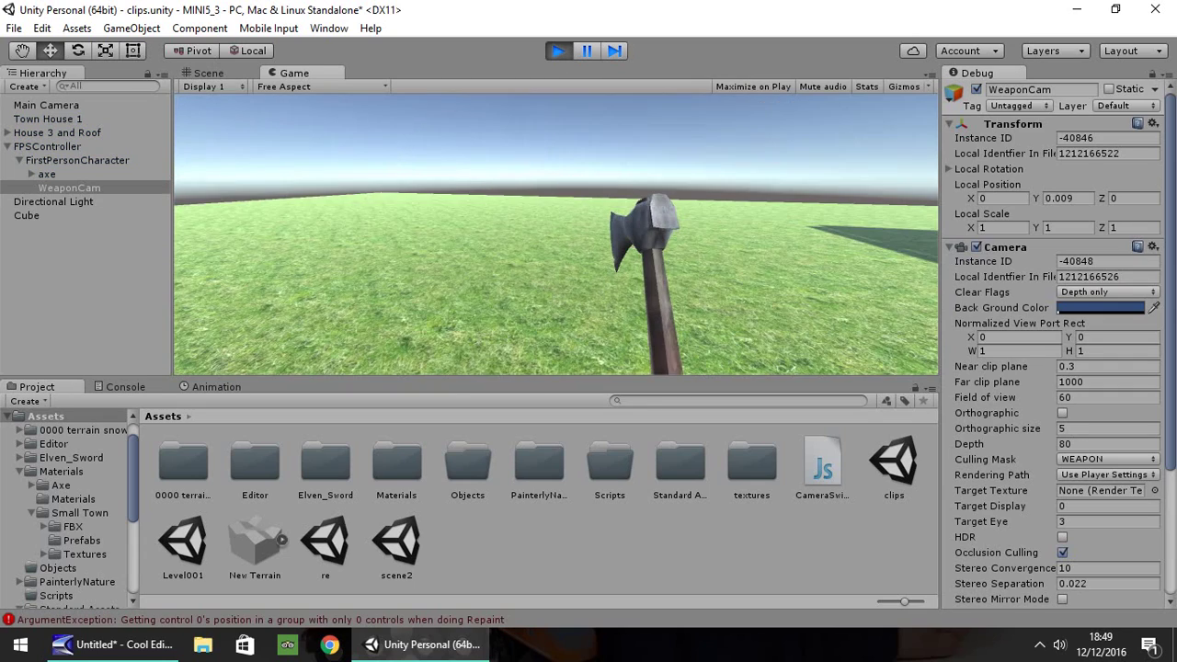
key("w")
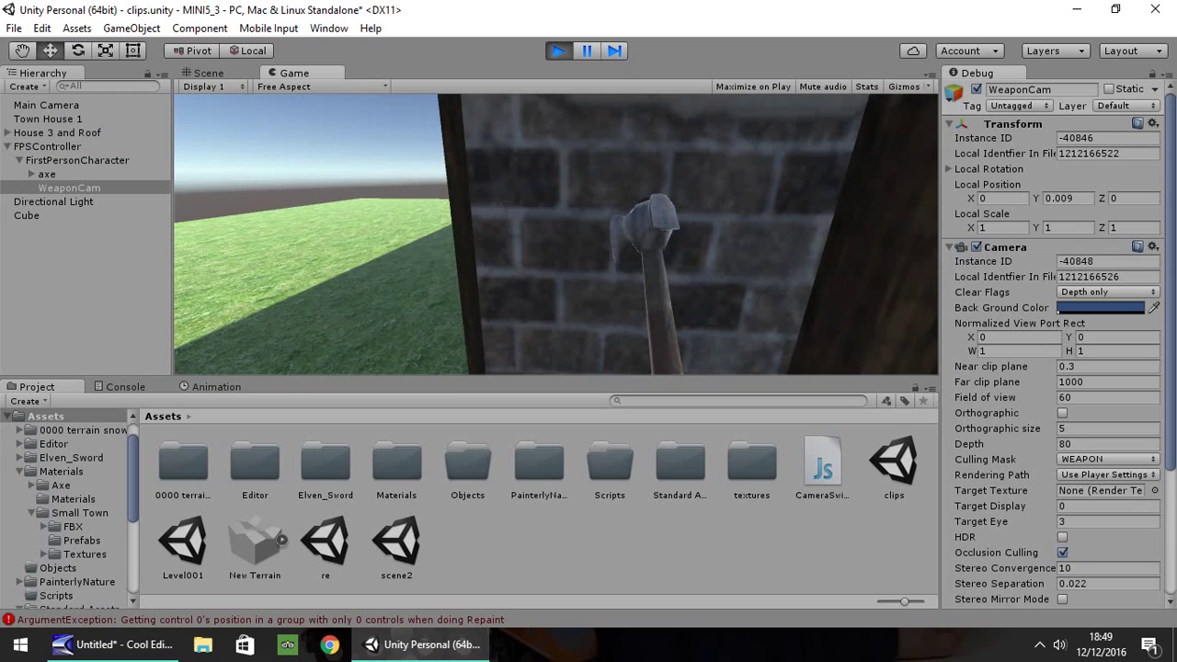
key("ctrl+p")
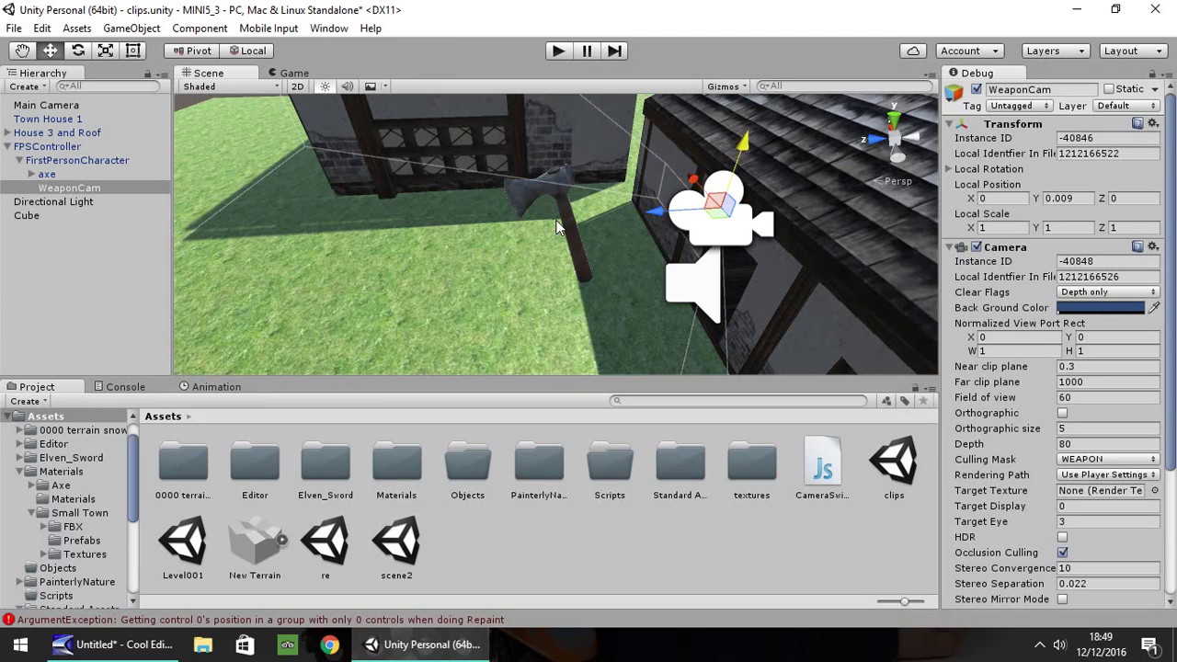